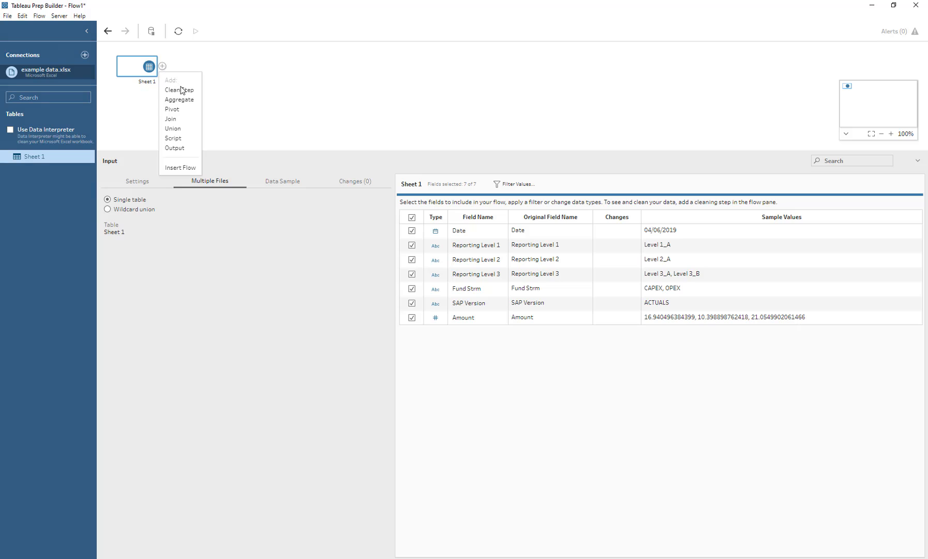
Add a cleaning step after Sheet 1 and create a calculated field named today with the formula TODAY()
left_click(176, 90)
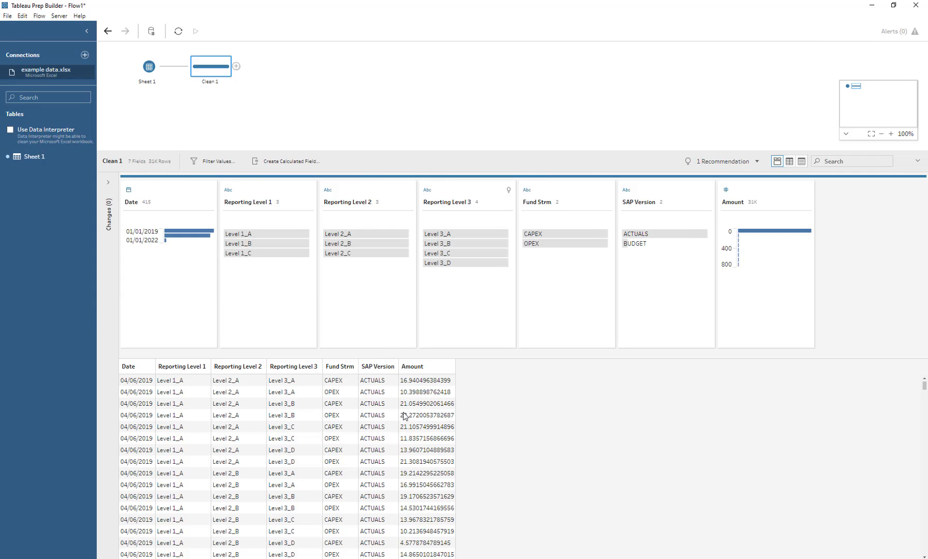
left_click(284, 161)
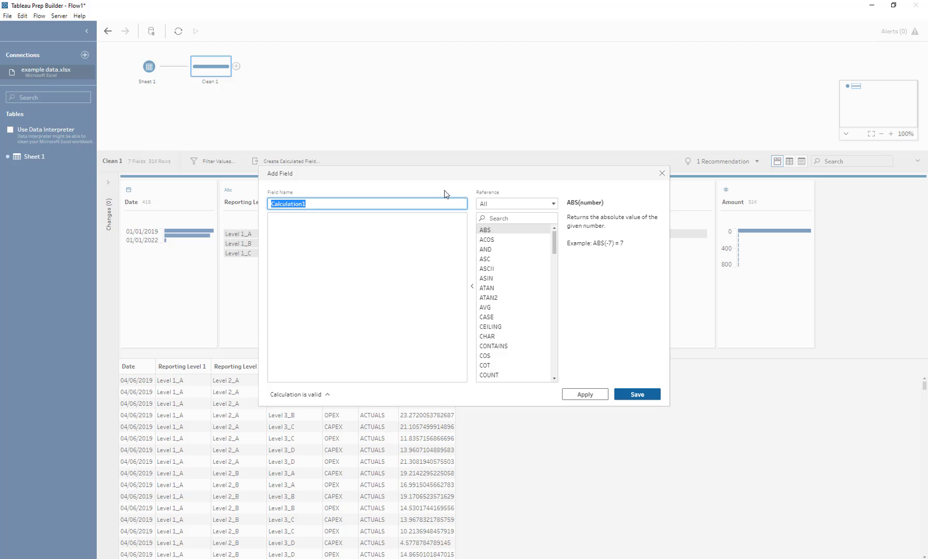
key("BackSpace")
type("today")
key("Tab")
type("today")
key("Return")
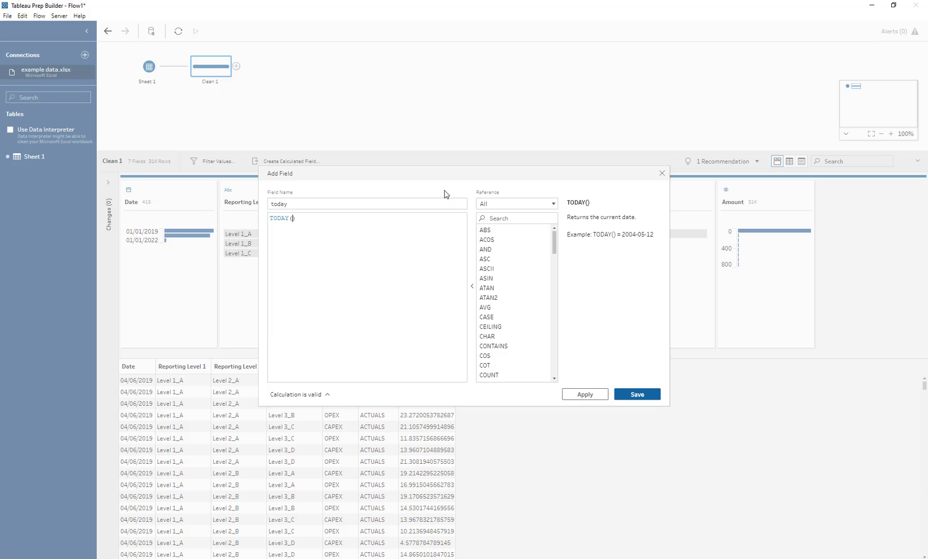
left_click(635, 394)
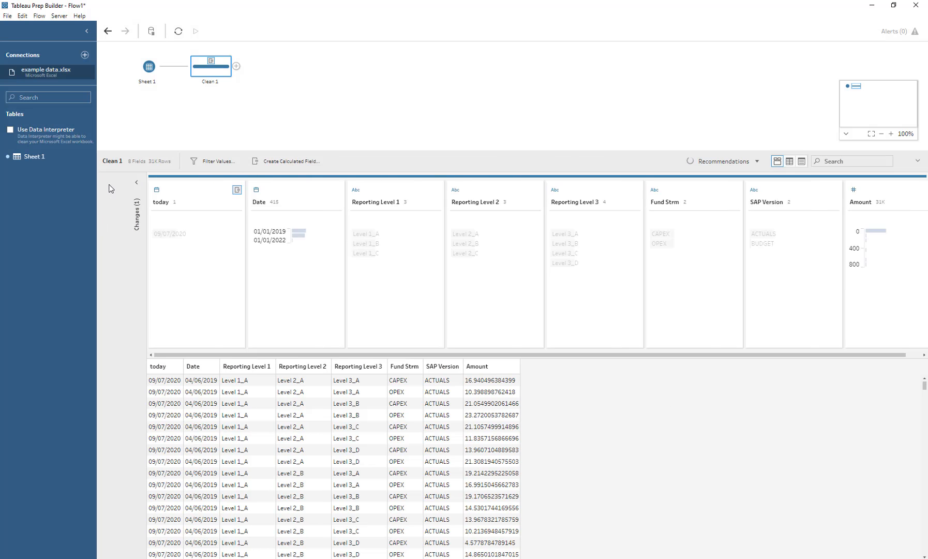
left_click(109, 190)
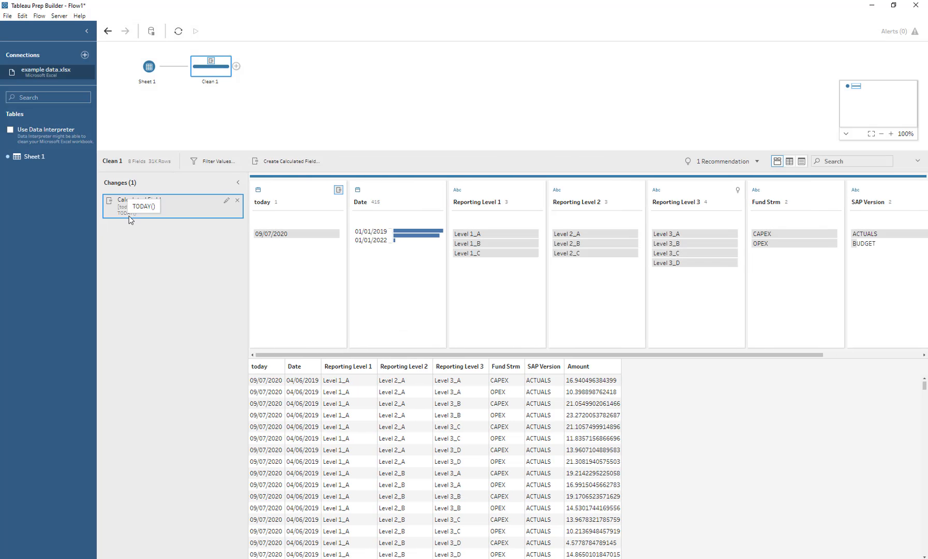
Create a calculated field named Current month with IF DATETRUNC("month", [Date]) = DATETRUNC("month", [today]) THEN [Amount] END
left_click(279, 162)
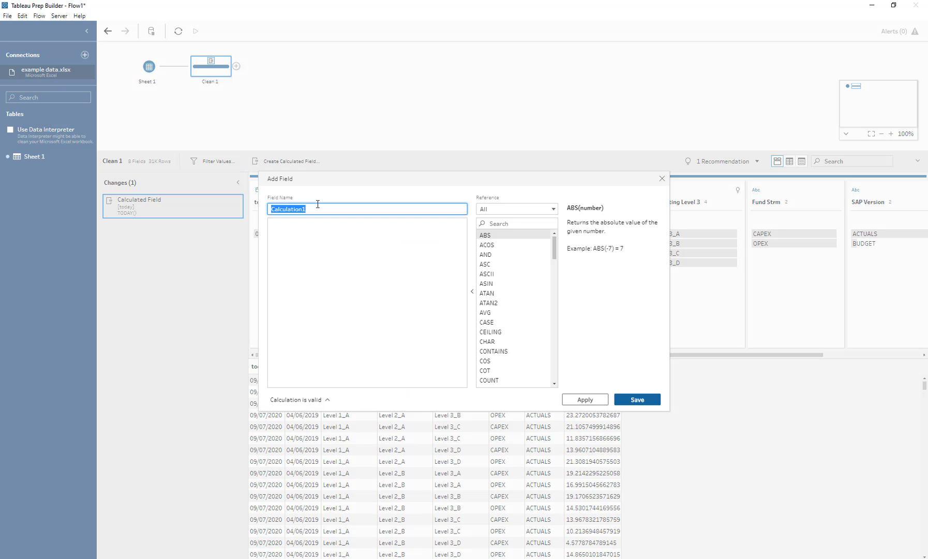
type("Current month")
left_click(317, 236)
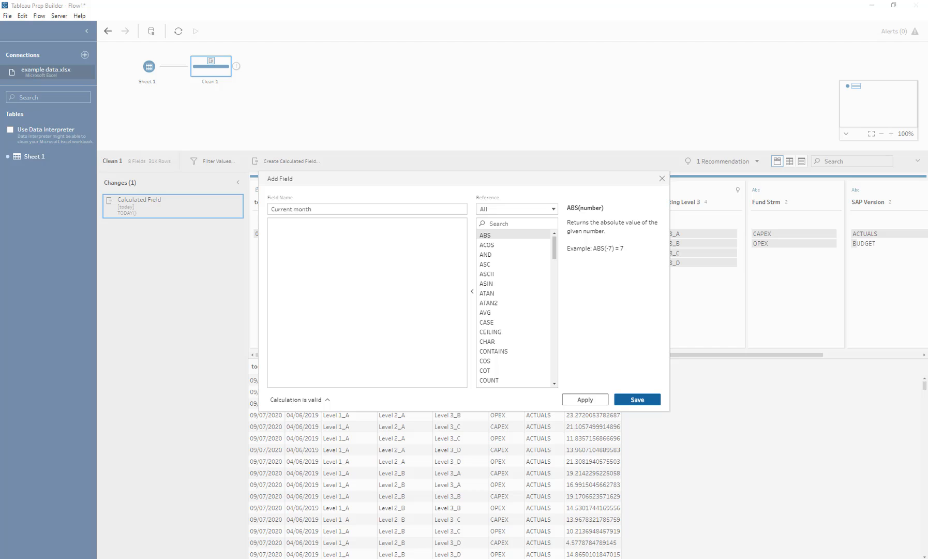
left_click(346, 248)
type("IF DATETRUNC(\"month\", [Date]) = DATETRUNC(\"month\", [today])  THEN [Amount] END")
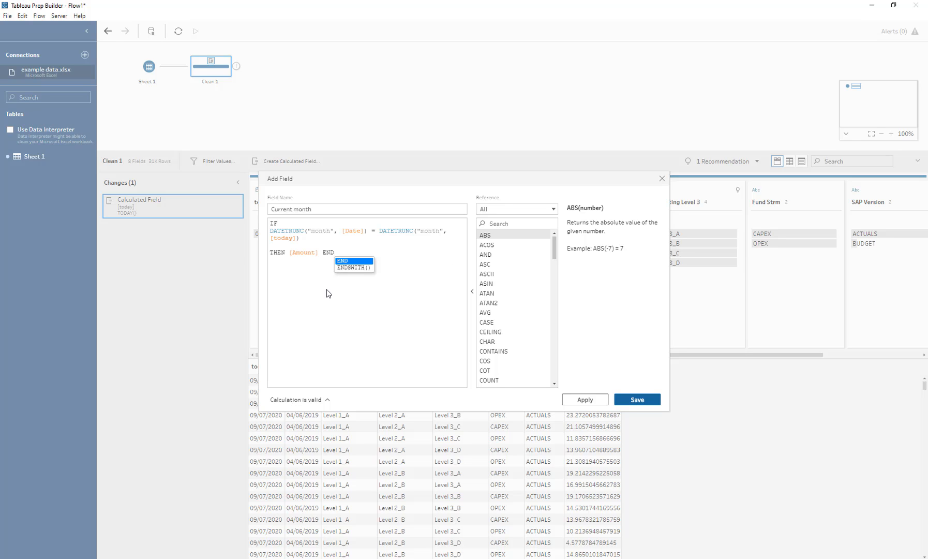
left_click(628, 400)
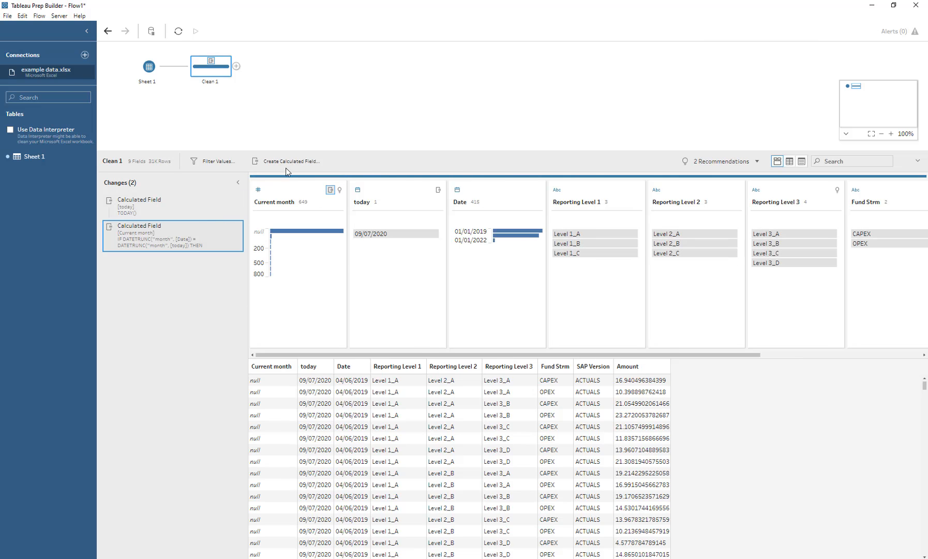
Create a calculated field named Current Year with IF DATETRUNC("year", [Date]) = DATETRUNC("year", [today]) THEN [Amount] END
left_click(288, 161)
key("alt+Tab")
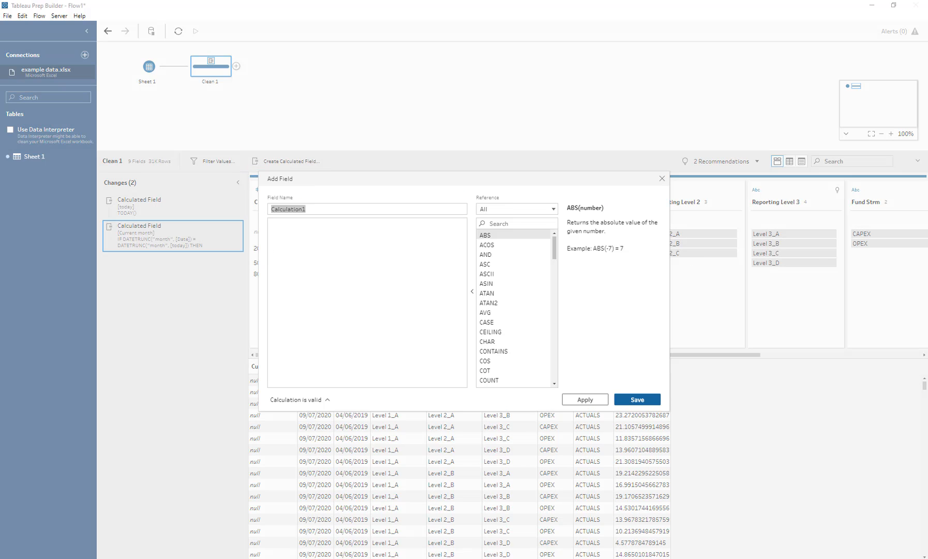
left_click_drag(321, 211, 312, 210)
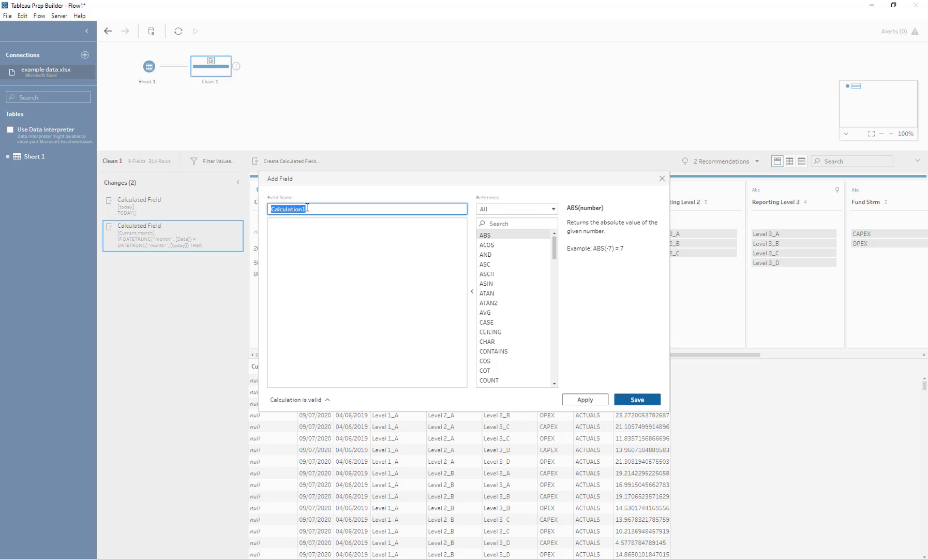
type("Current Year")
left_click(326, 226)
key("alt+Tab")
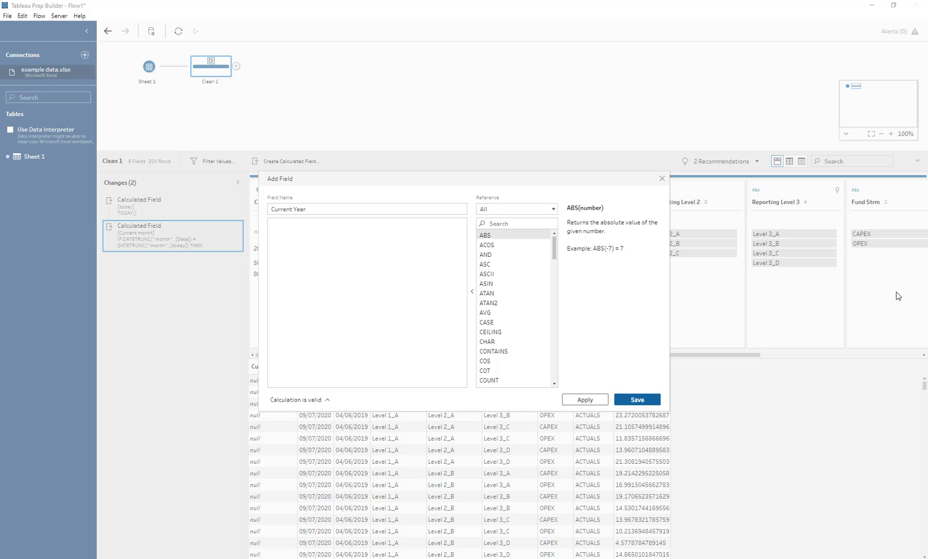
left_click(400, 336)
type("IF DATETRUNC(\"year\", [Date]) = DATETRUNC(\"year\", [today]) THEN [Amount] END")
left_click(638, 399)
Create a calculated field named current fiscal year from the copied "FY " formula, which uses [today] and the test Month([today]) < 7
left_click(287, 161)
key("alt+Tab")
left_click_drag(322, 210, 240, 208)
type("current fiscal year")
left_click(331, 238)
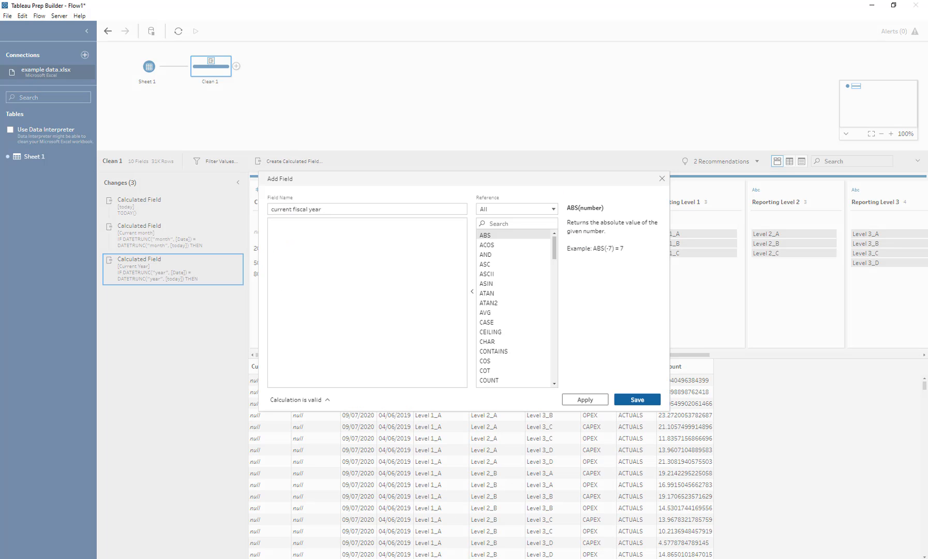
key("alt+Tab")
left_click(353, 257)
key("ctrl+v")
left_click(637, 399)
Create a calculated field named fiscal year from the copied "FY " formula, which uses [Date] and the test Month([Date]) < 7
left_click(287, 162)
key("alt+Tab")
key("alt+Tab")
type("fiscal year")
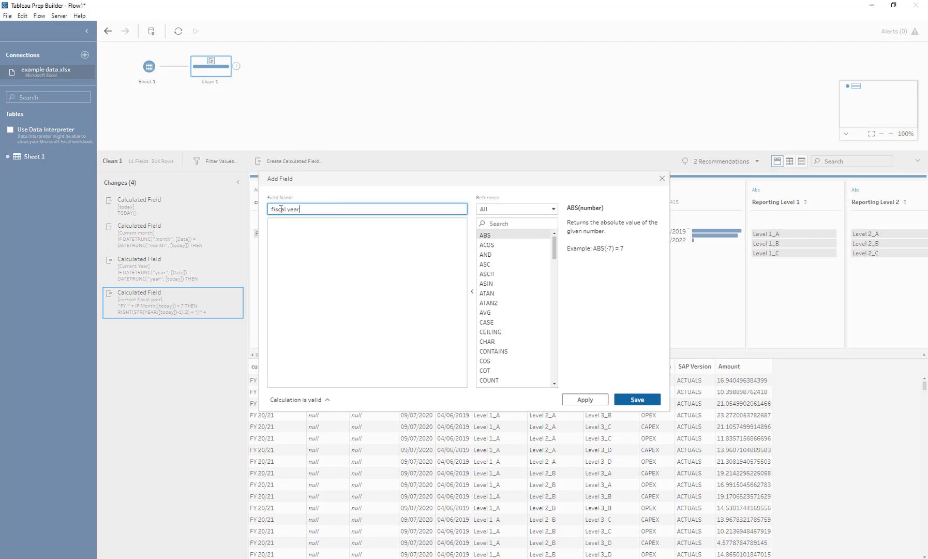
key("alt+Tab")
left_click(401, 320)
key("ctrl+v")
left_click(637, 399)
Create a calculated field named Current YTD (fiscal) with IF [fiscal year] = [current fiscal year] AND [Date] <= [today] THEN [Amount] END
left_click(288, 161)
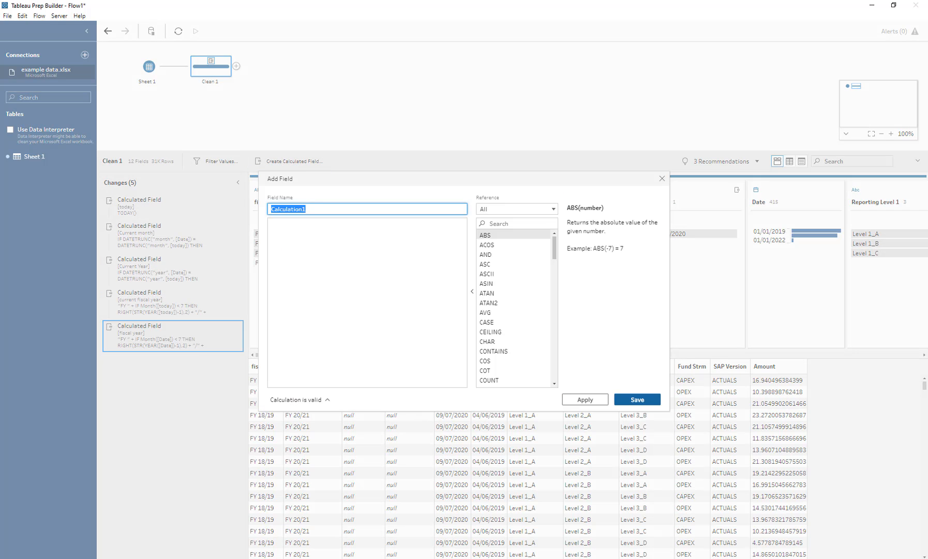
key("alt+Tab")
double_click(292, 208)
type("Current YTD (fiscal)")
key("alt+Tab")
left_click(332, 308)
type("IF [fiscal year] = [current fiscal year] AND [Date] <= [today] THEN [Amount] END")
left_click(637, 400)
Create a calculated field named Current YTG (fiscal) with IF [fiscal year] = [current fiscal year] AND [Date] > [today] THEN [Amount] END
left_click(287, 161)
key("alt+Tab")
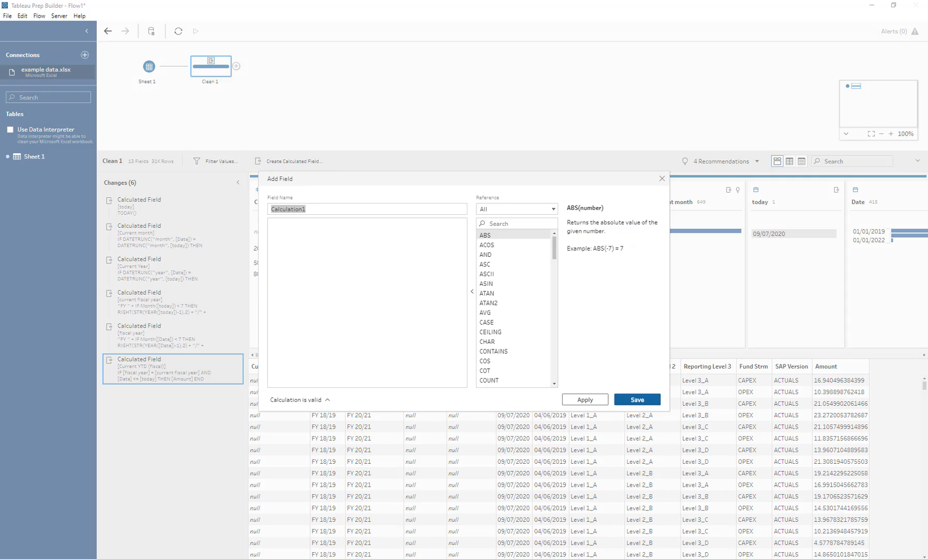
double_click(329, 212)
type("Current YTG (fiscal)")
key("alt+Tab")
left_click(356, 305)
type("IF [fiscal year] = [current fiscal year] AND [Date] > [today]  THEN [Amount] END")
left_click(653, 403)
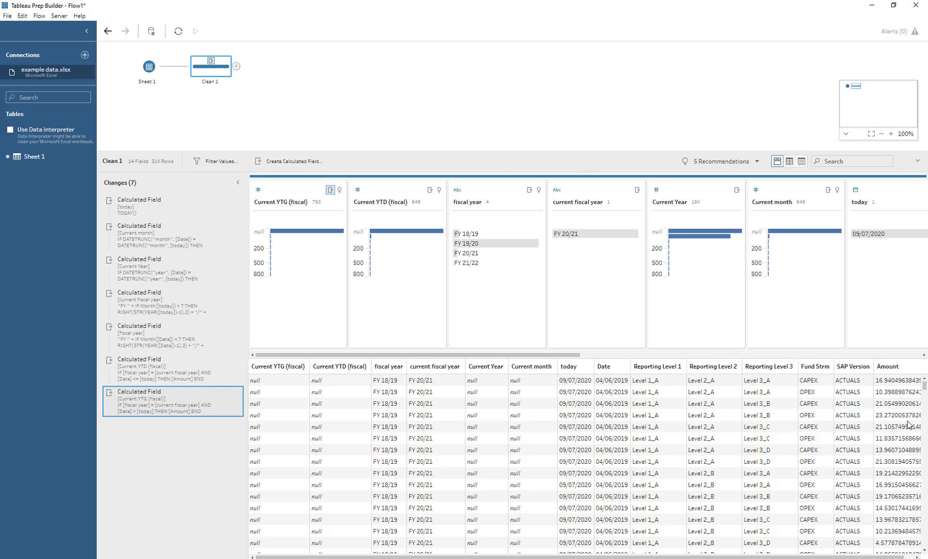
key("alt+Tab")
key("alt+Tab")
Add an Aggregate step after Clean 1, grouped by Reporting Level 1, Reporting Level 2, Reporting Level 3, Fund Strm and SAP Version
left_click(236, 66)
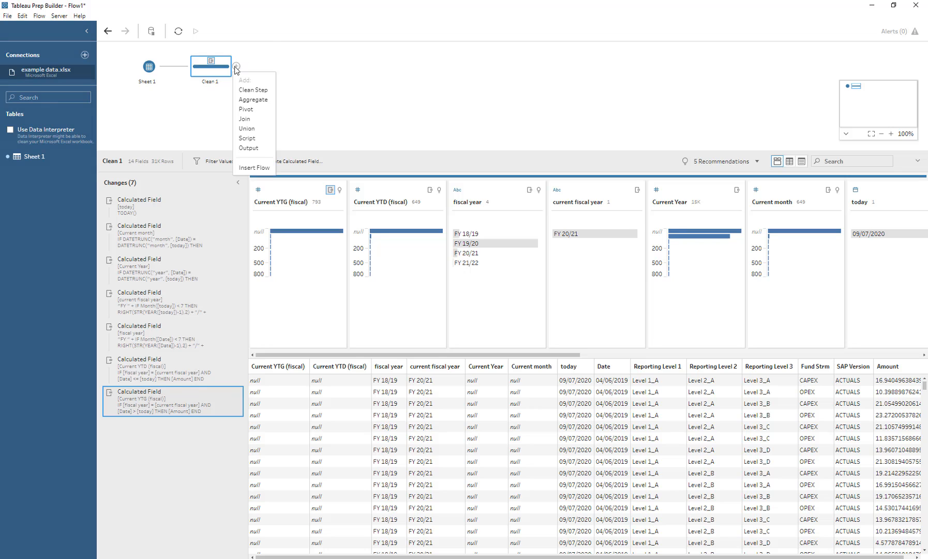
left_click(252, 99)
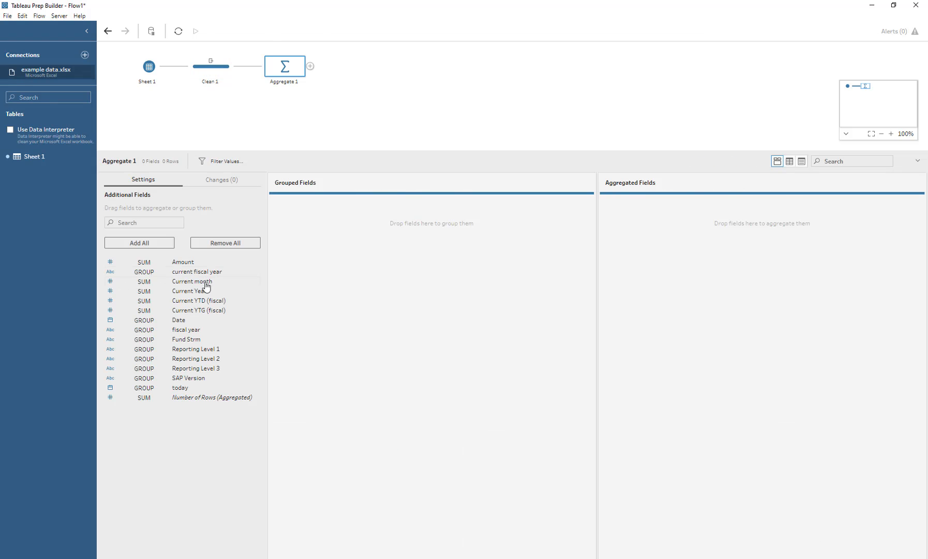
left_click_drag(193, 351, 351, 329)
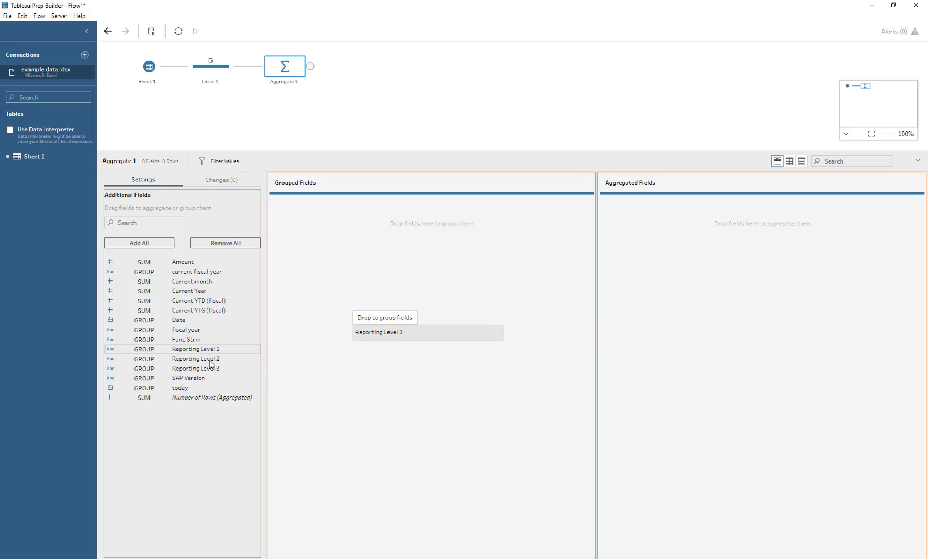
left_click_drag(188, 339, 504, 289)
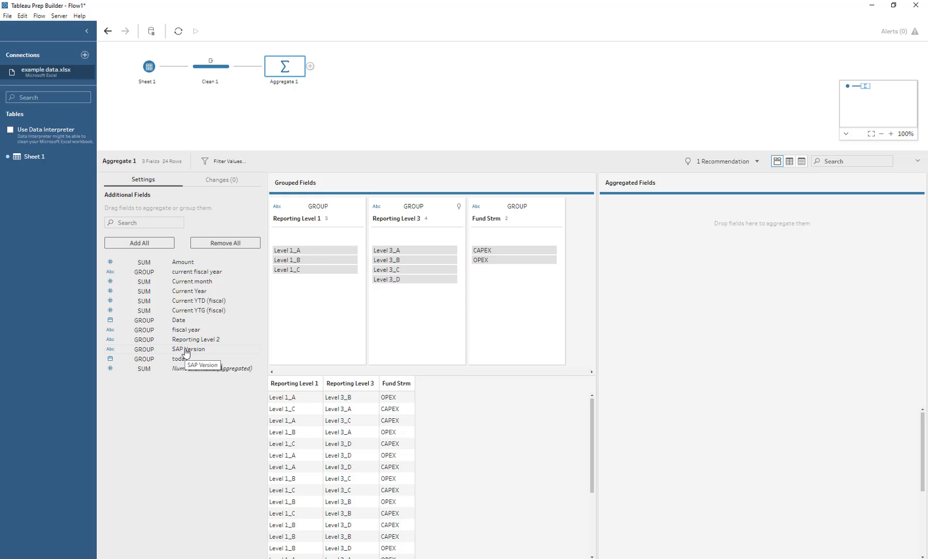
left_click_drag(236, 348, 572, 290)
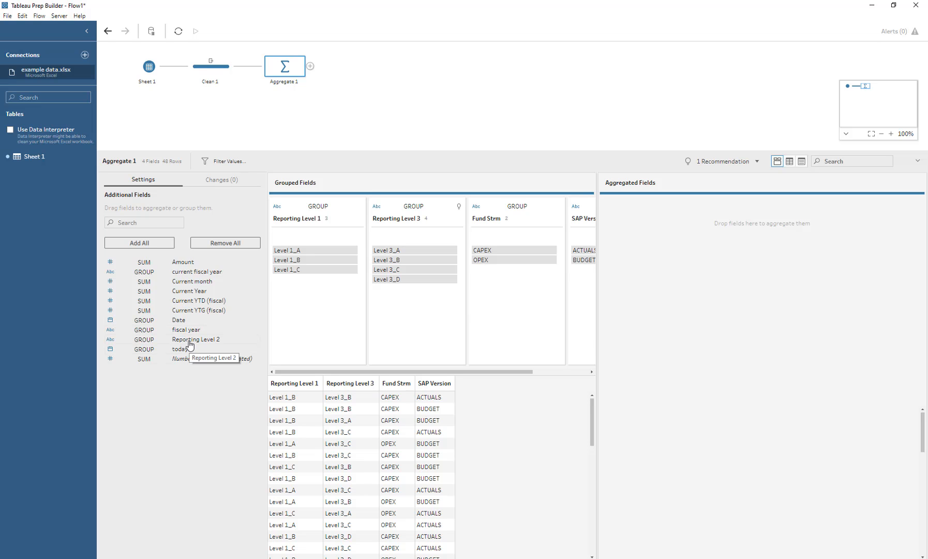
left_click_drag(182, 345, 364, 303)
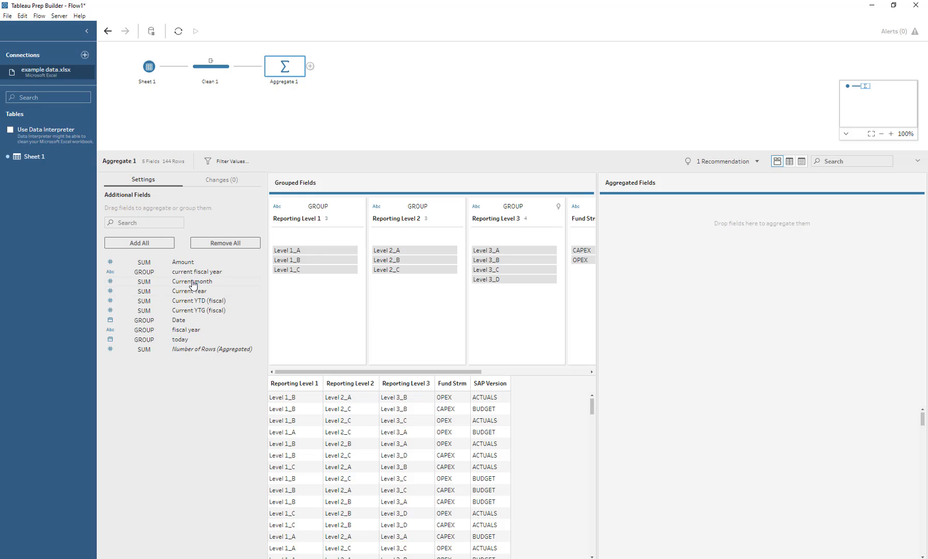
Add Current month, Current Year, Current YTD (fiscal) and Current YTG (fiscal) as summed aggregated fields
left_click_drag(189, 285, 774, 279)
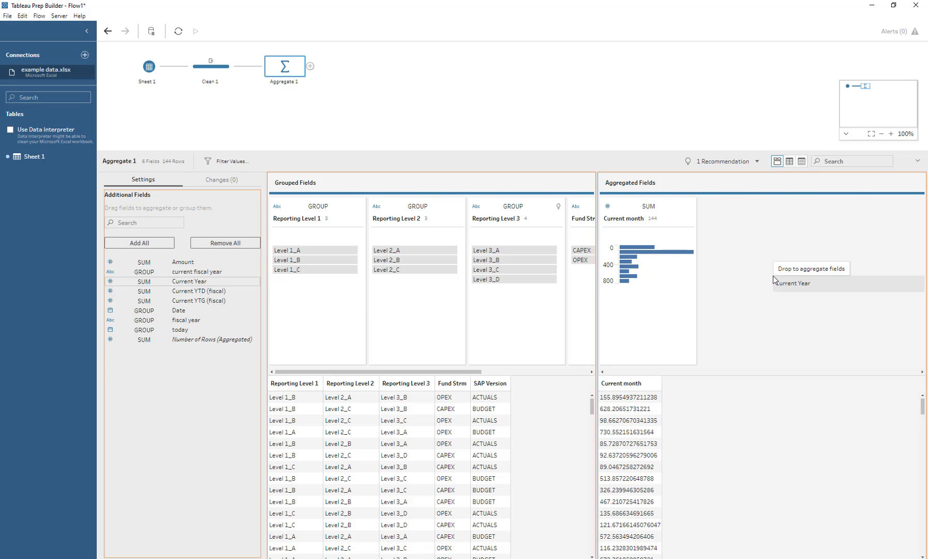
left_click_drag(683, 284, 683, 284)
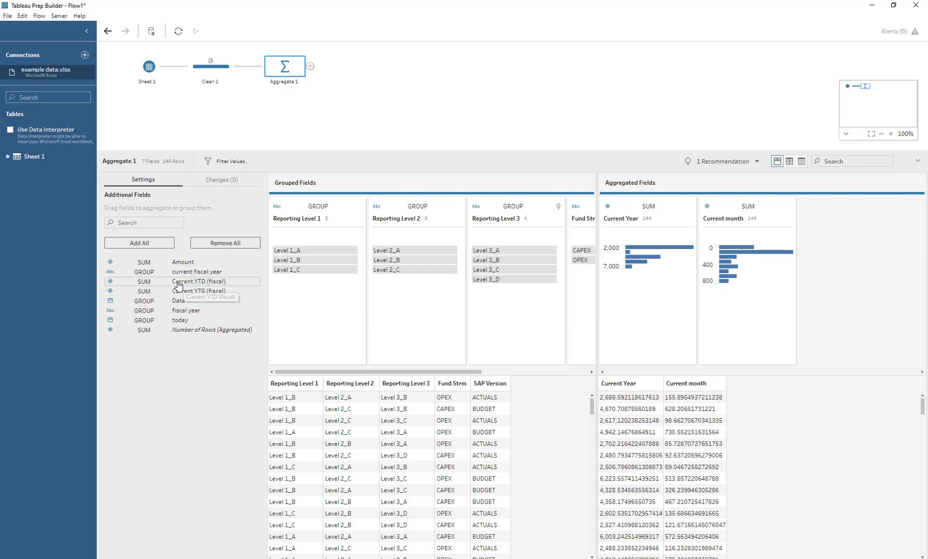
left_click_drag(177, 285, 826, 273)
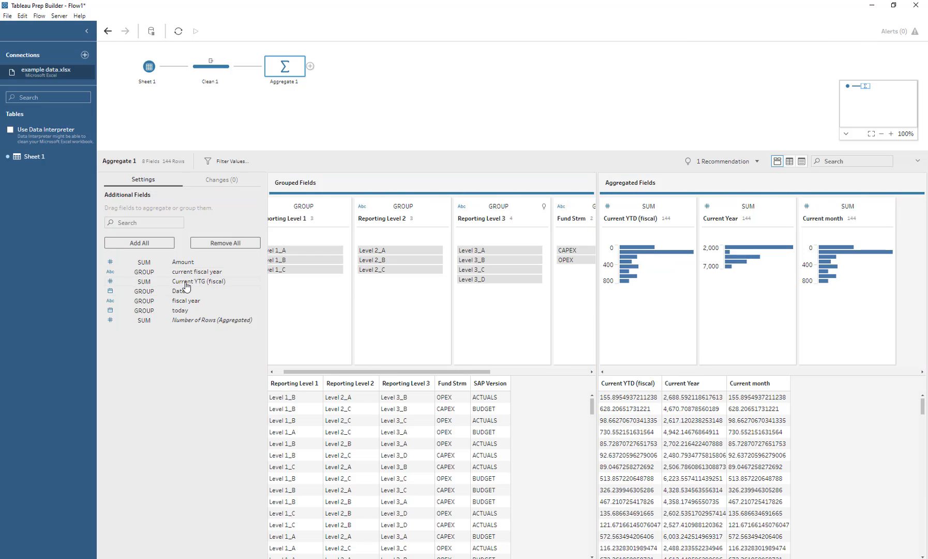
left_click_drag(187, 286, 903, 282)
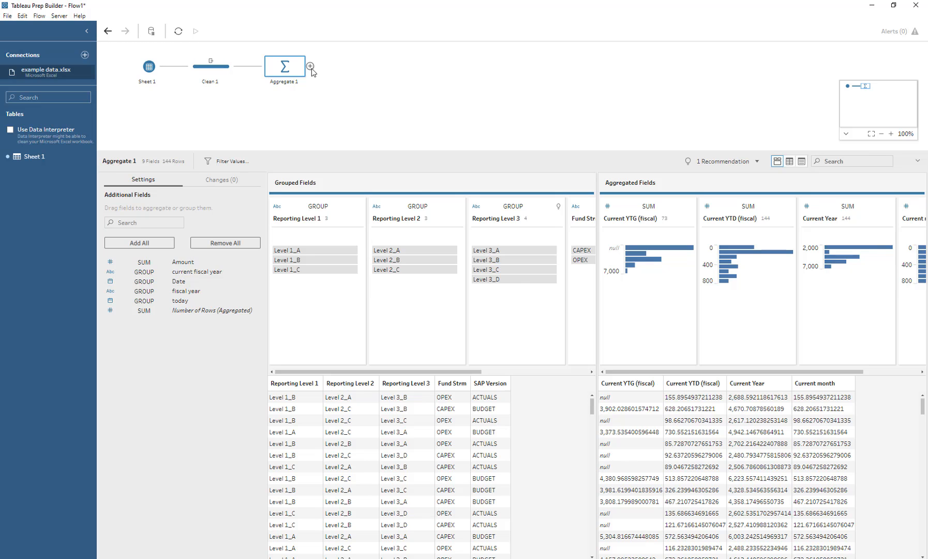
Add a cleaning step after Aggregate 1 and a Pivot step following it
left_click(310, 67)
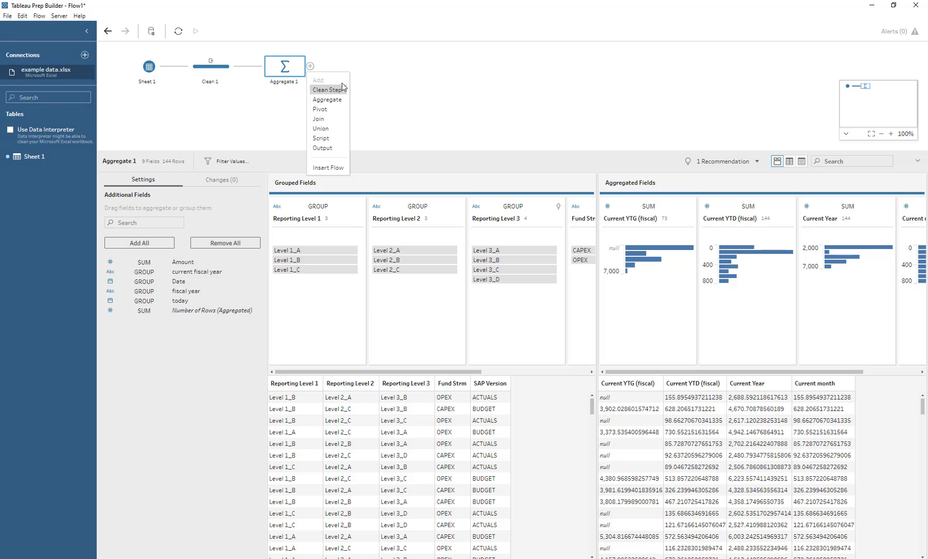
left_click(341, 89)
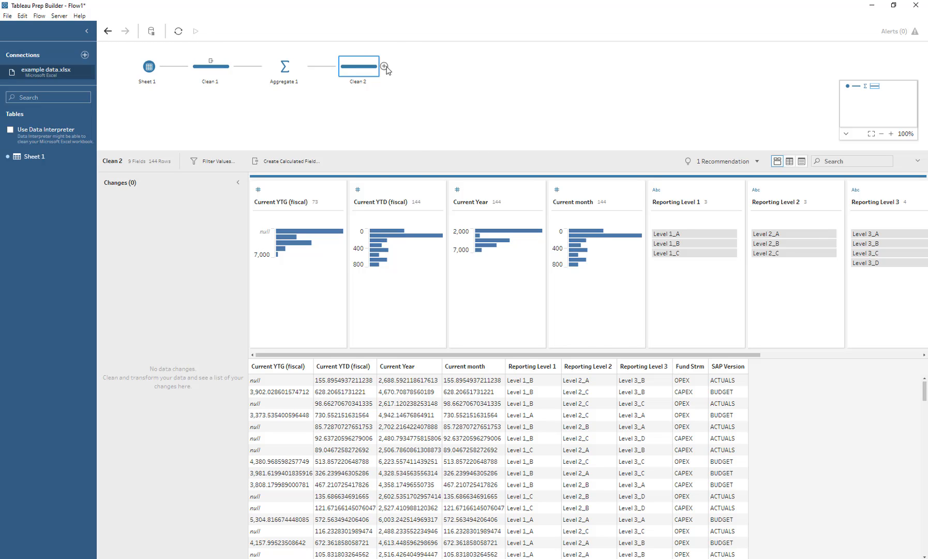
left_click(384, 66)
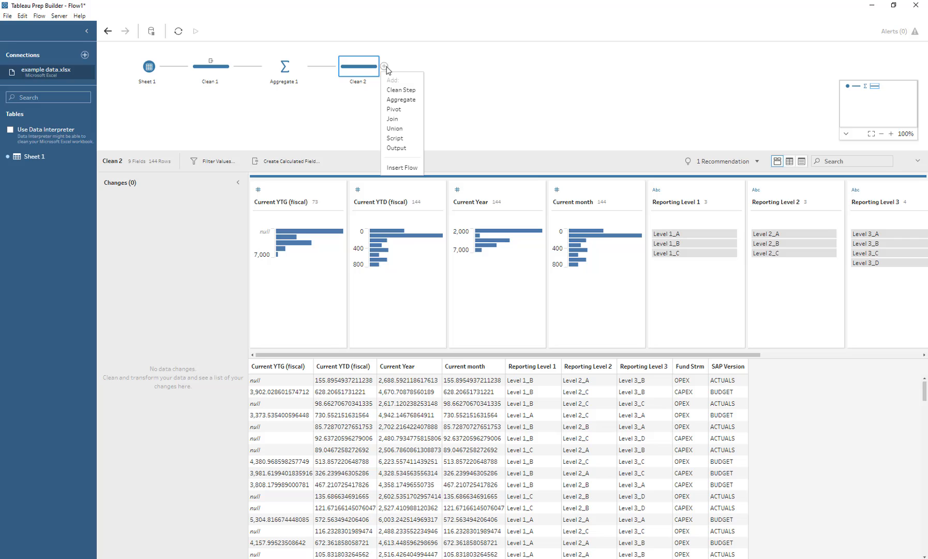
left_click(400, 111)
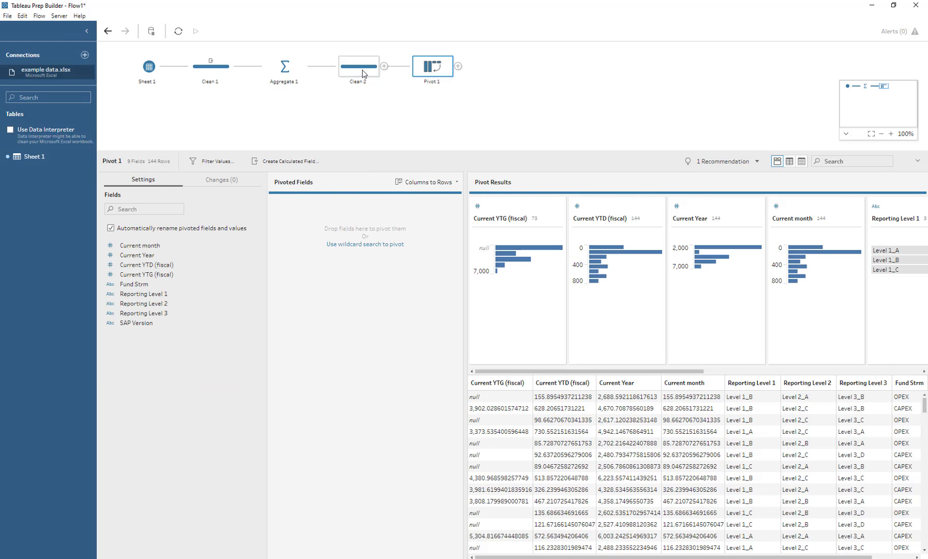
Pivot Current month, Current YTD (fiscal), Current YTG (fiscal) and Current Year from columns to rows in Pivot 1
left_click(364, 74)
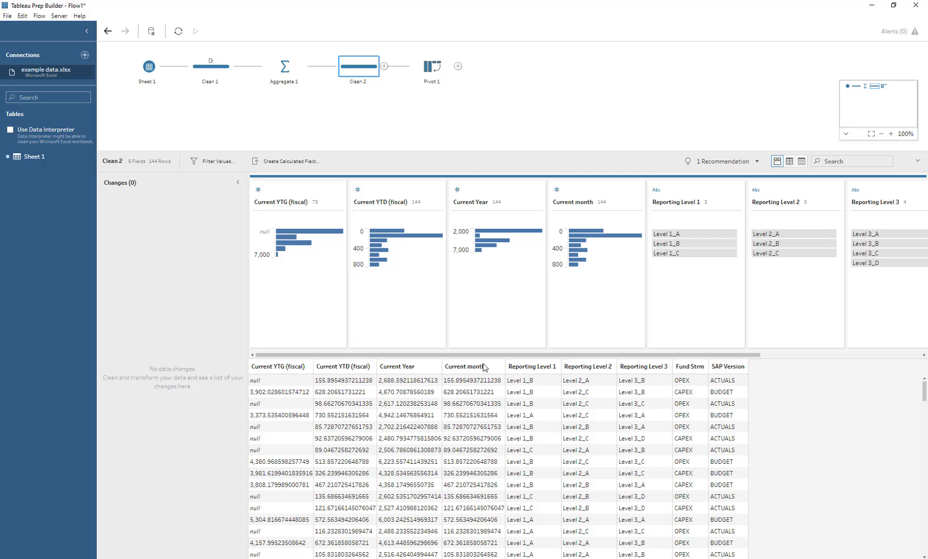
left_click(430, 75)
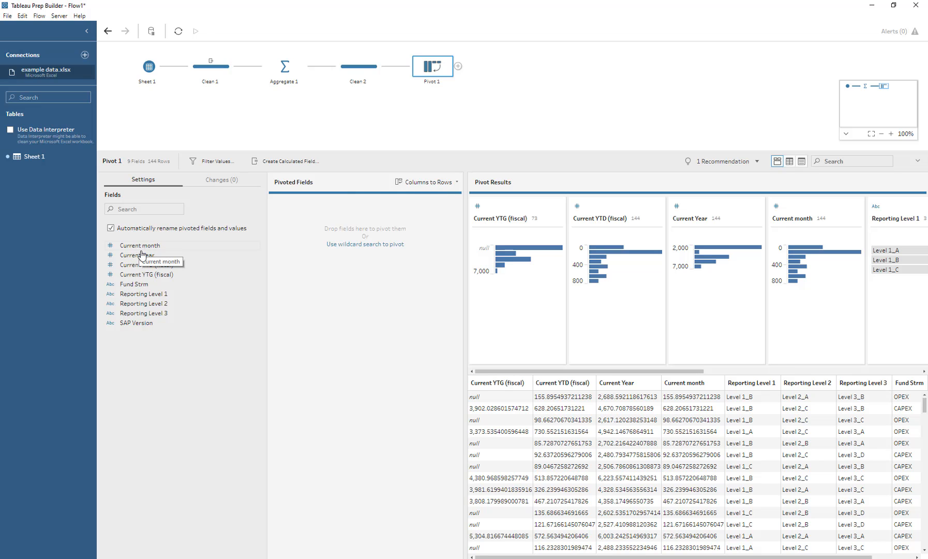
left_click_drag(142, 248, 301, 266)
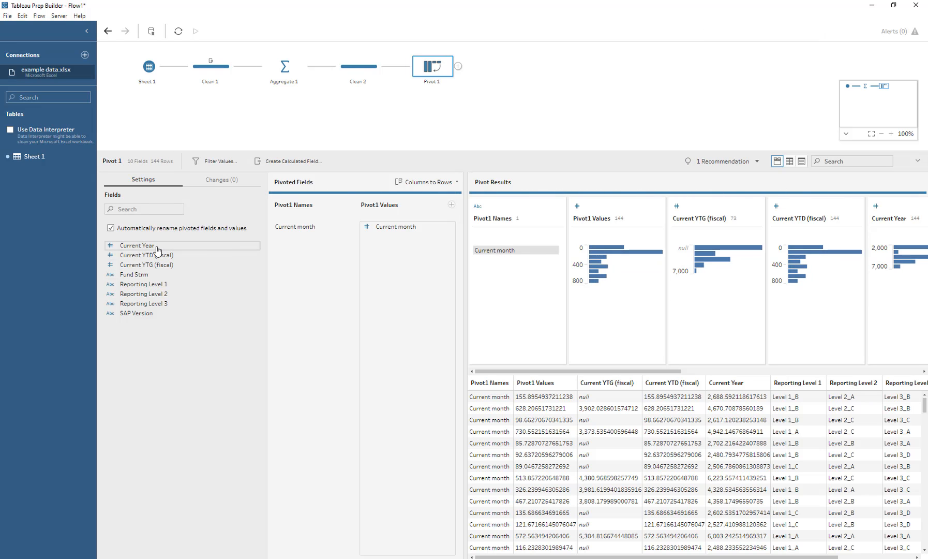
left_click_drag(134, 245, 321, 255)
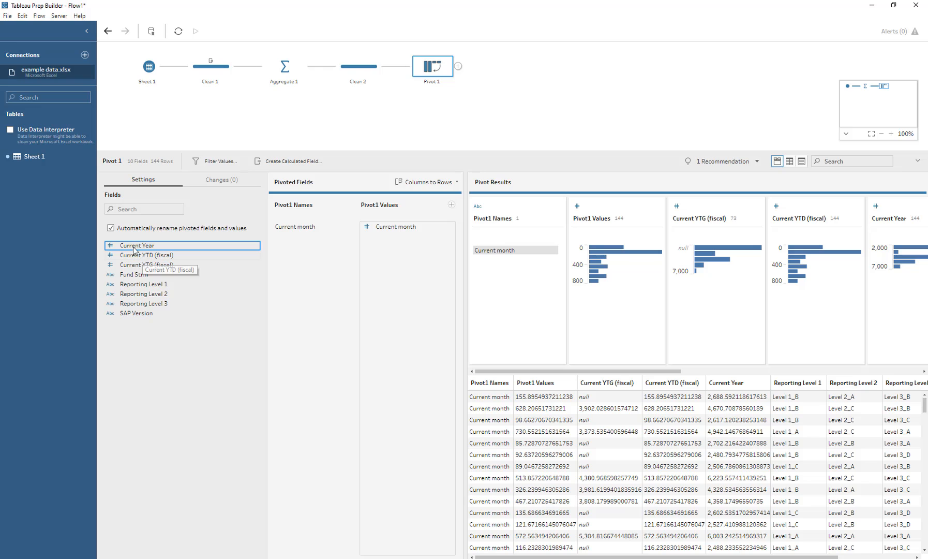
left_click_drag(132, 255, 380, 281)
left_click_drag(135, 255, 363, 270)
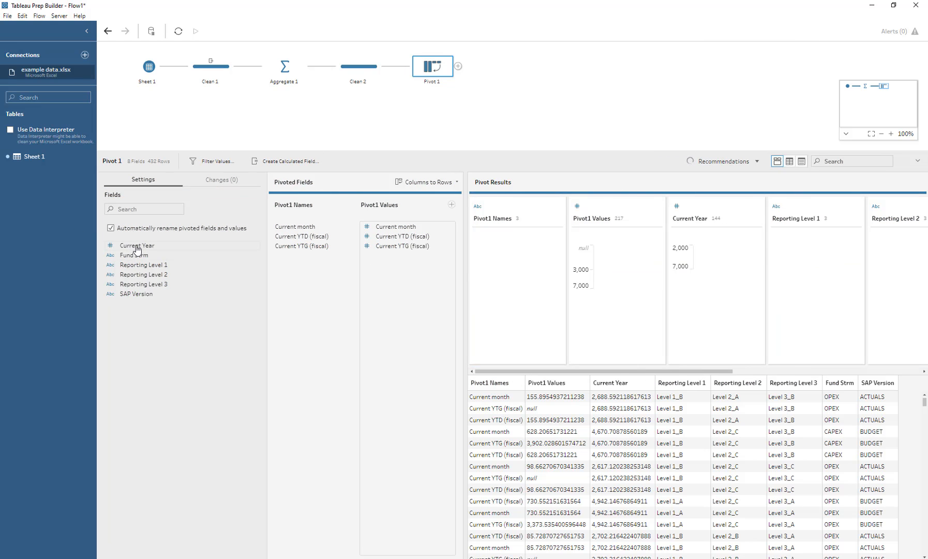
left_click_drag(135, 250, 394, 285)
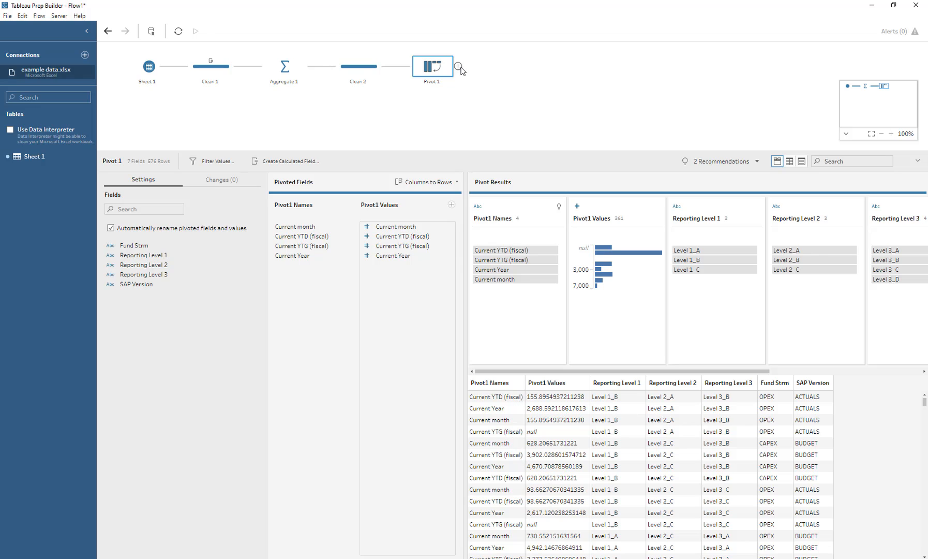
Add a rows-to-columns pivot after Pivot 1, using SAP Version for the new columns and aggregating Pivot1 Values as a sum
left_click(458, 66)
left_click(476, 110)
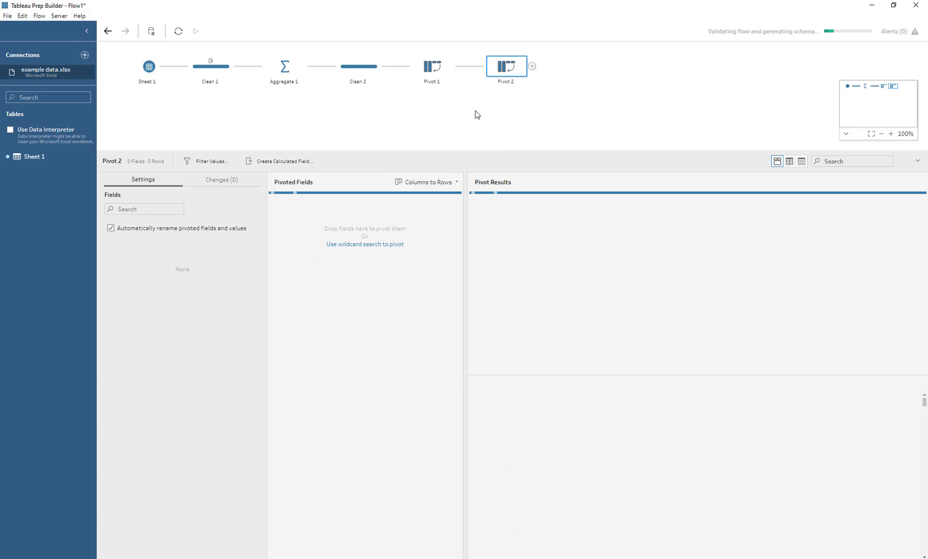
left_click(457, 182)
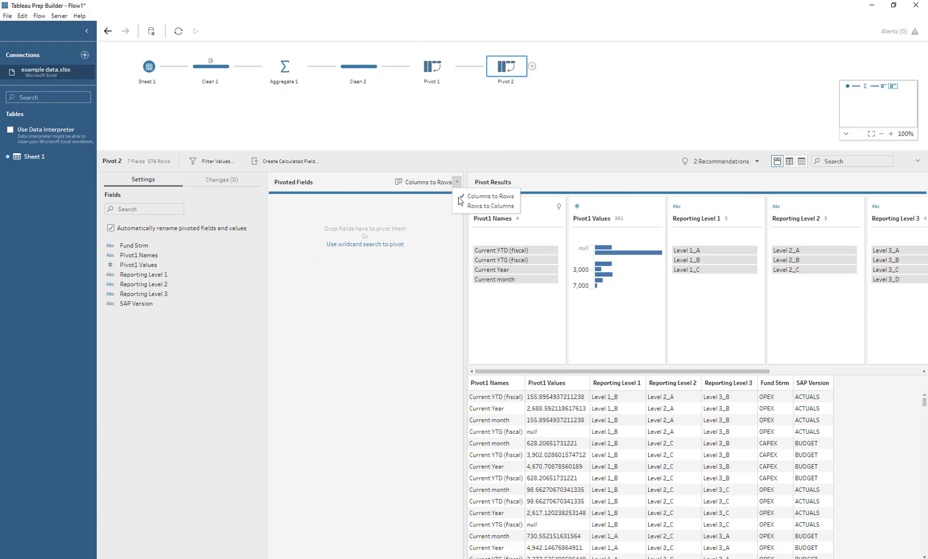
left_click(481, 206)
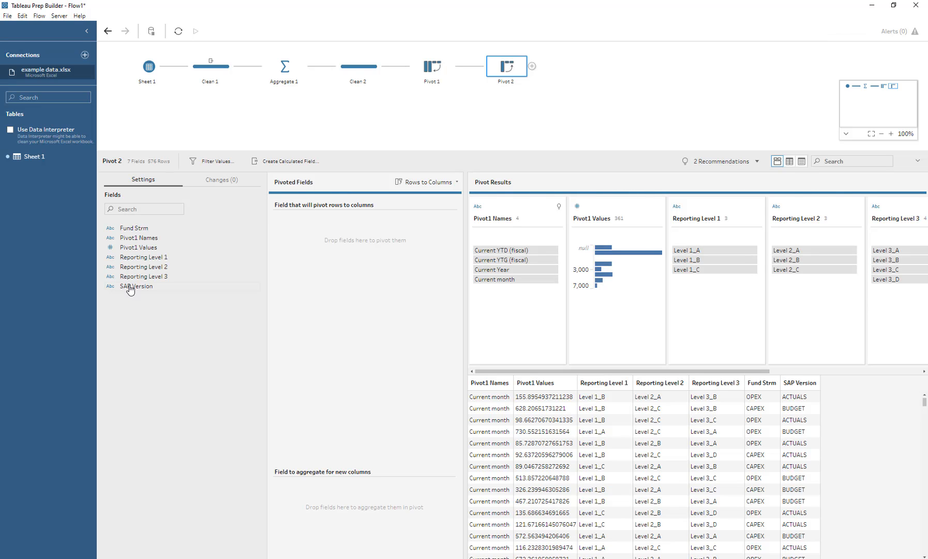
left_click_drag(130, 287, 351, 256)
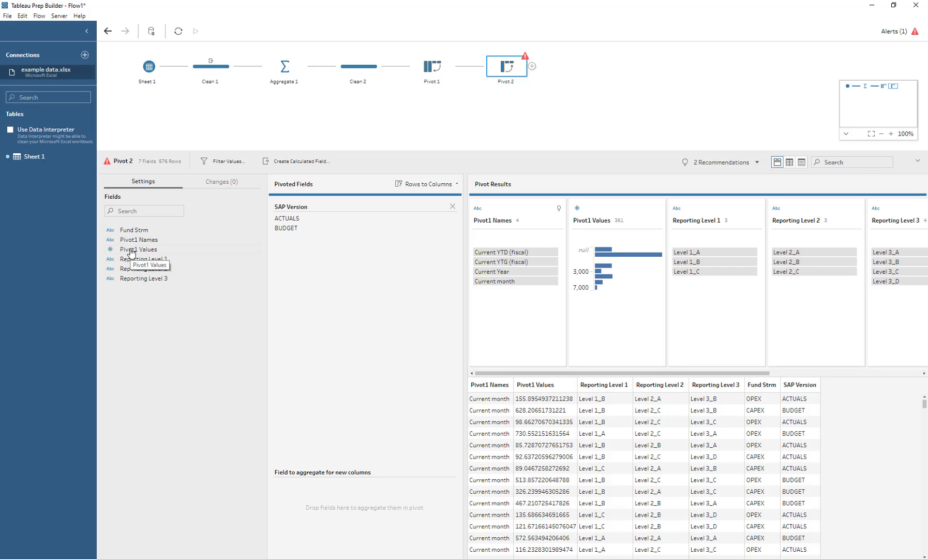
left_click_drag(132, 258, 319, 499)
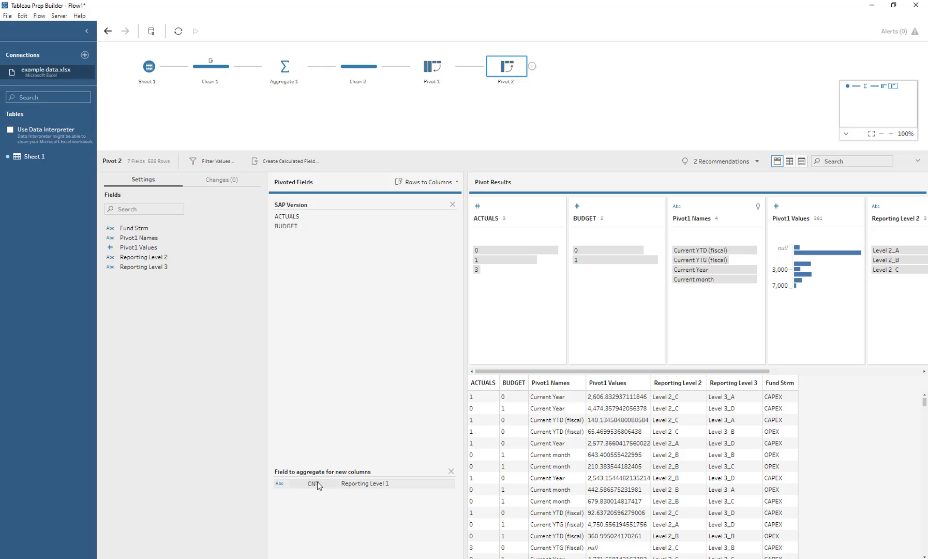
left_click_drag(365, 484, 316, 491)
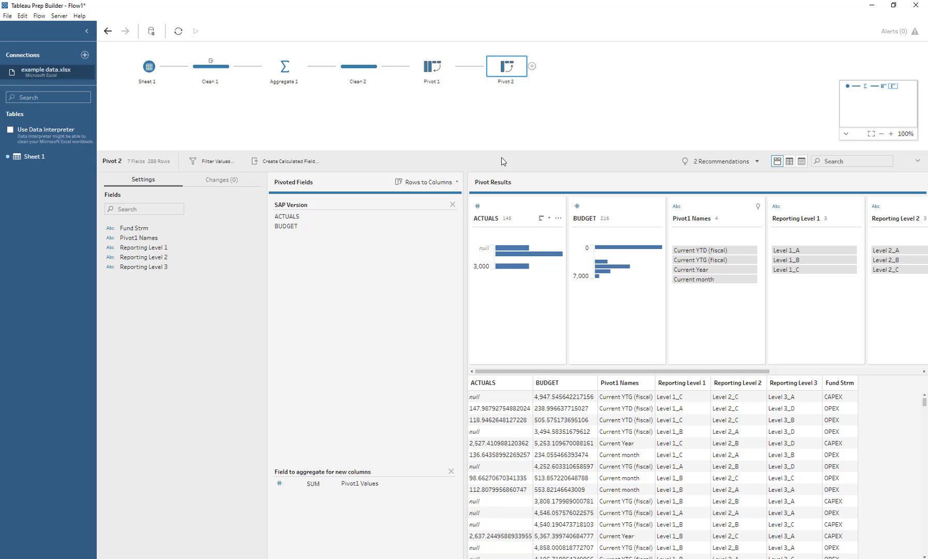
Add a cleaning step after Pivot 2 with a calculated field named VARIANCE using [ACTUALS] - [BUDGET]
left_click(531, 66)
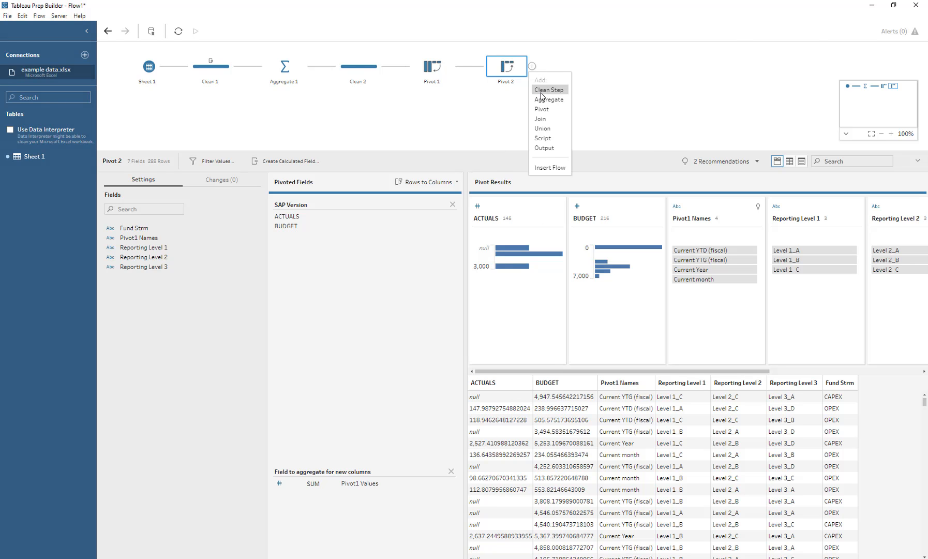
left_click(541, 92)
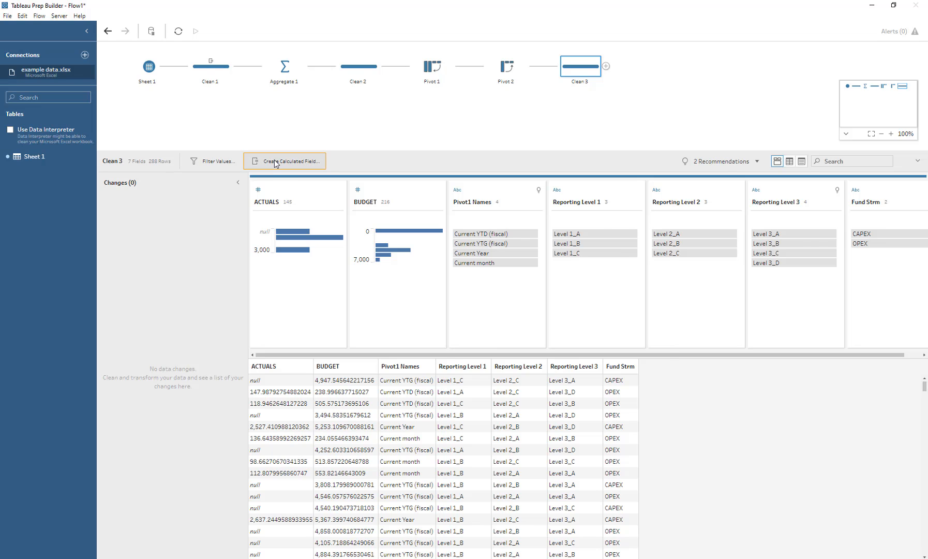
left_click(291, 161)
type("VARIANCE")
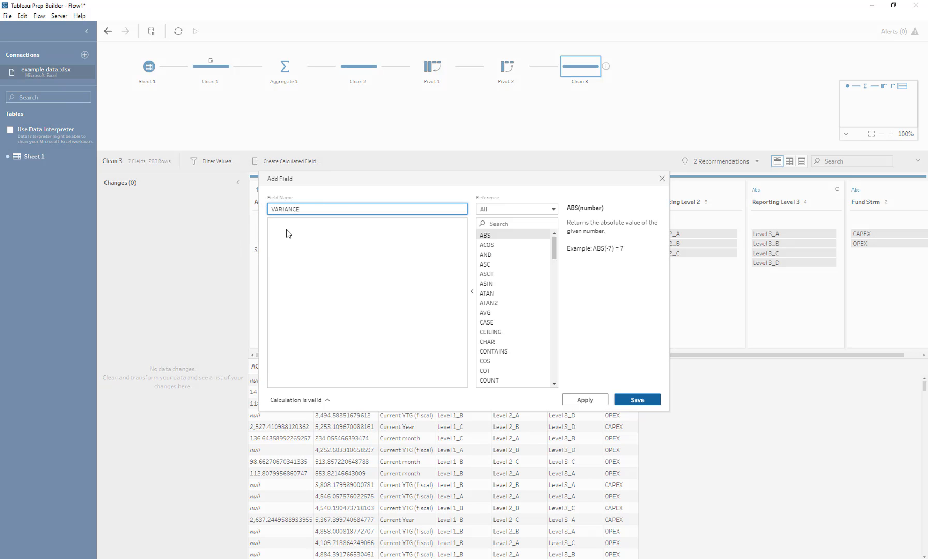
left_click(288, 233)
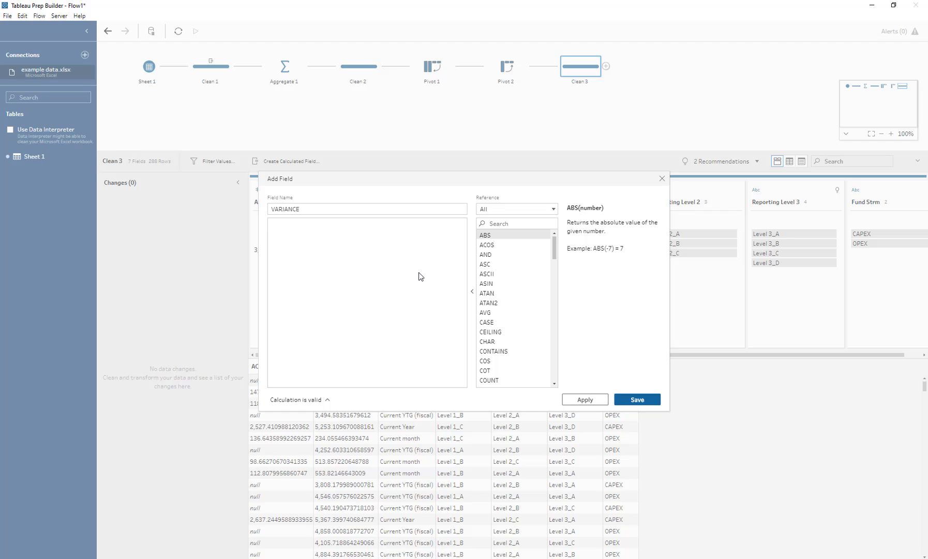
type("A")
key("Return")
type("= [B")
key("Return")
left_click(643, 400)
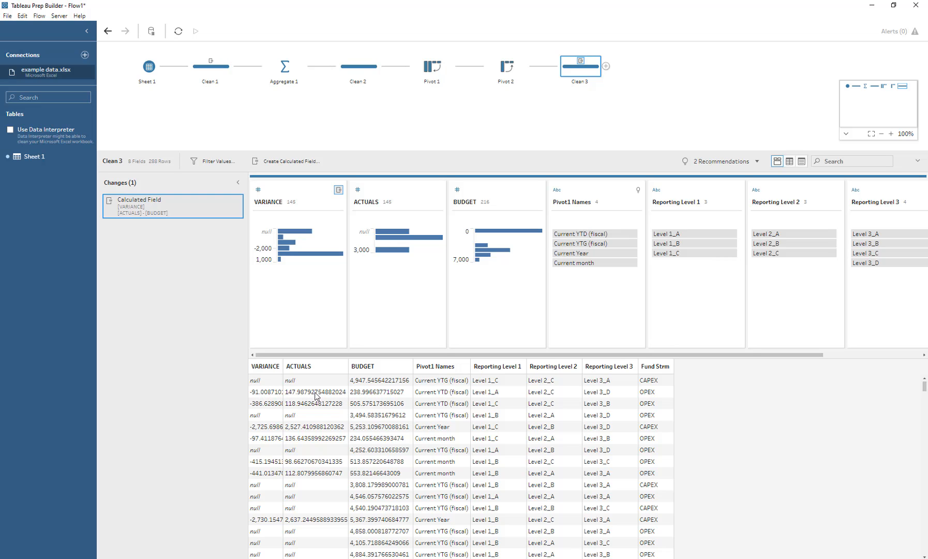
Change the VARIANCE calculation to [BUDGET] - [ACTUALS] and save it
left_click(228, 205)
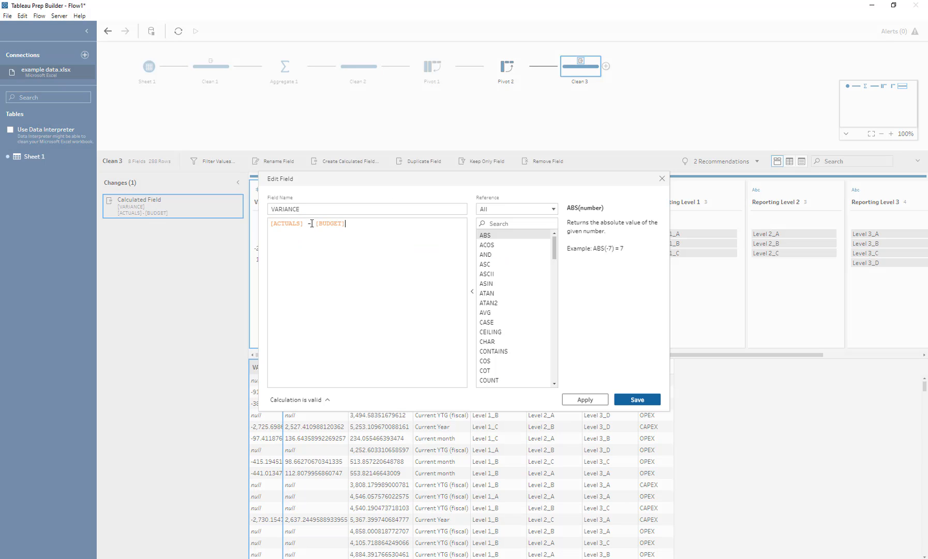
left_click_drag(314, 224, 254, 226)
key("ctrl+a")
key("Delete")
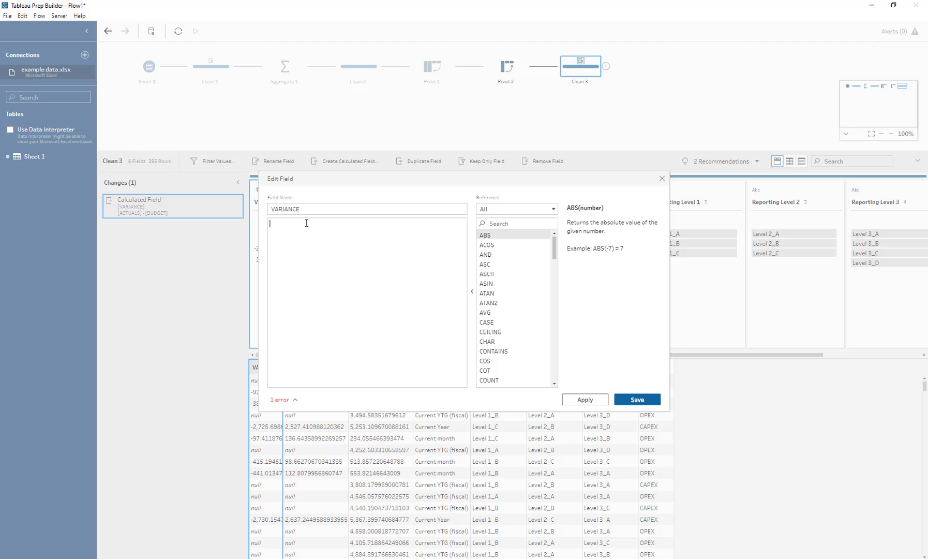
type("[BUDGET]")
key("Return")
type("- [ACTUALS]")
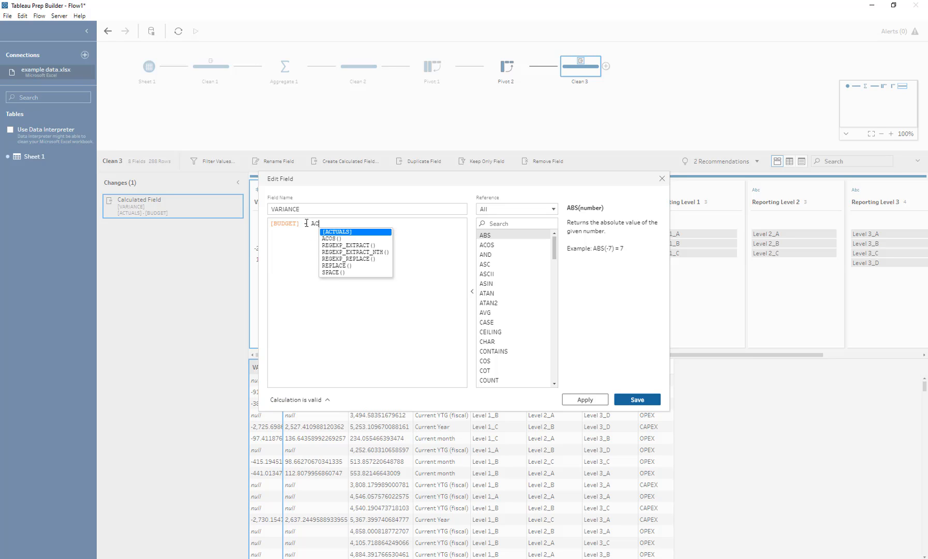
key("Return")
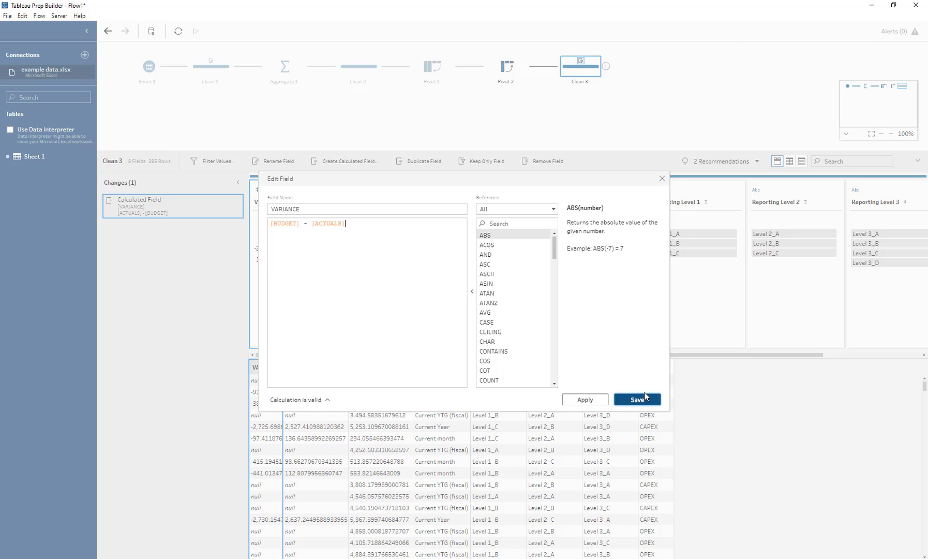
left_click(644, 398)
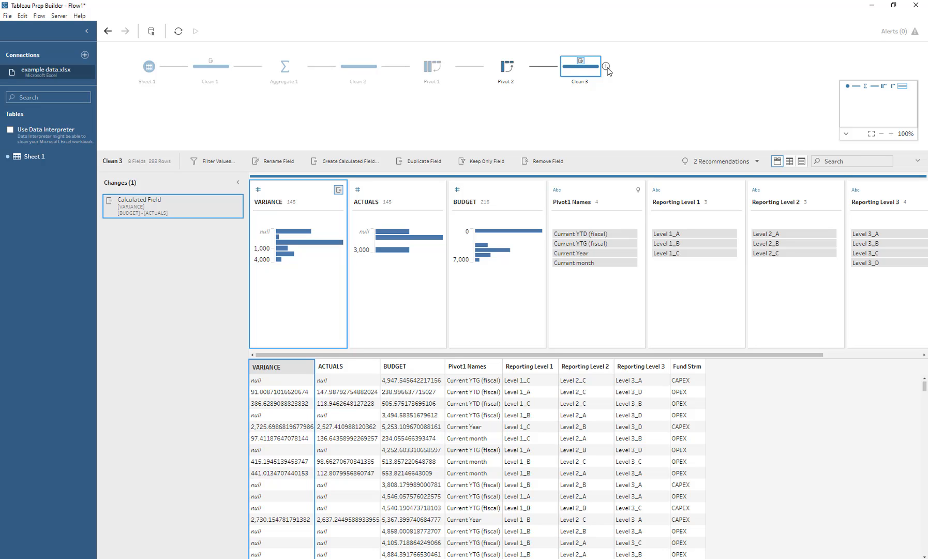
Add a columns-to-rows pivot after Clean 3 that pivots ACTUALS, BUDGET and VARIANCE
left_click(605, 66)
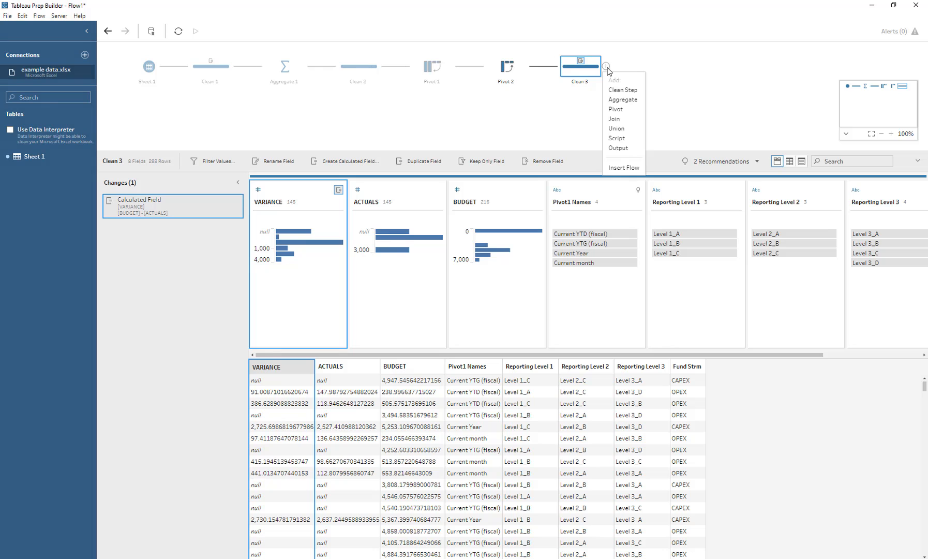
left_click(617, 111)
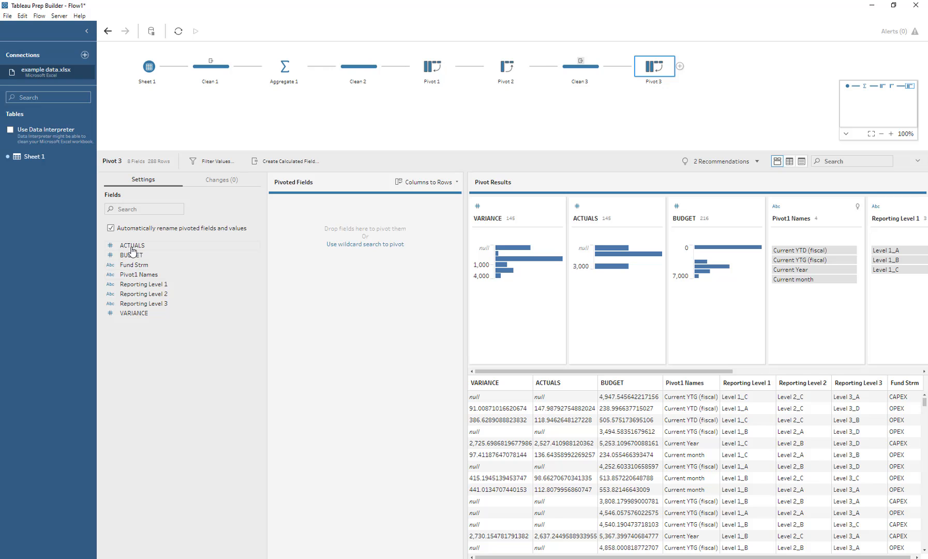
left_click_drag(132, 247, 405, 257)
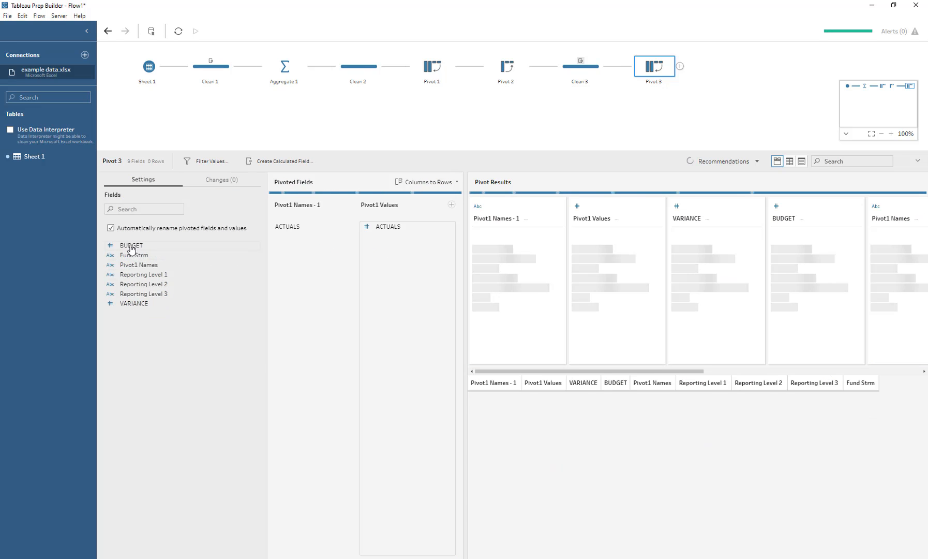
left_click_drag(131, 246, 376, 286)
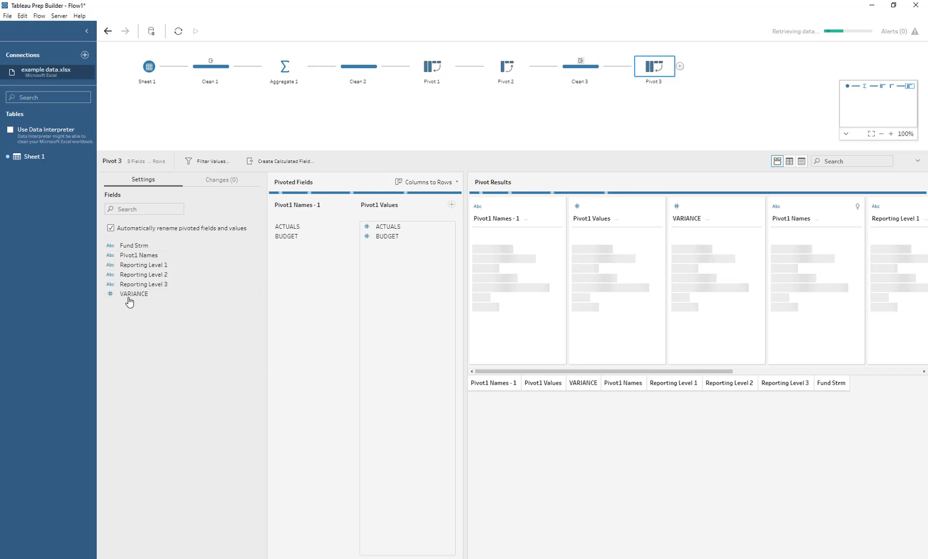
left_click_drag(179, 302, 385, 279)
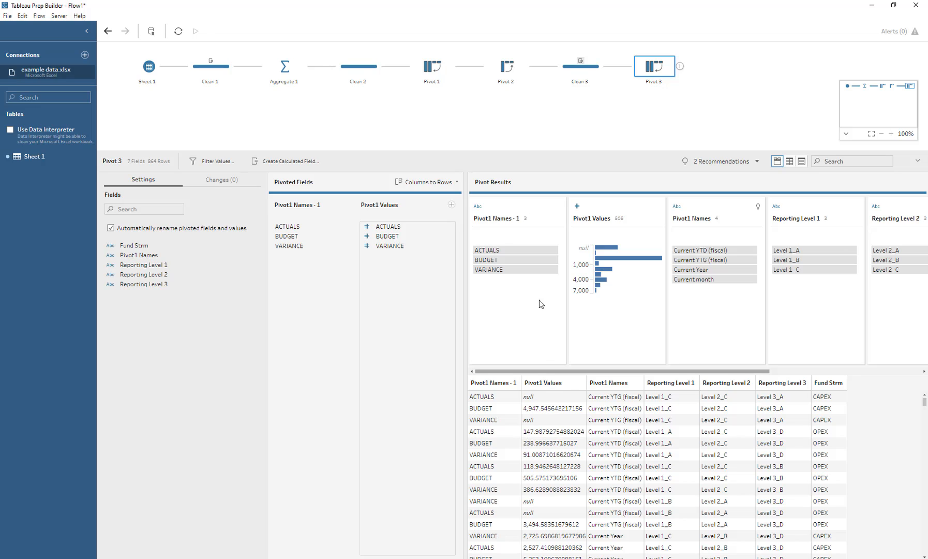
Exclude the null entries of Pivot1 Values from the Pivot 3 results
right_click(533, 397)
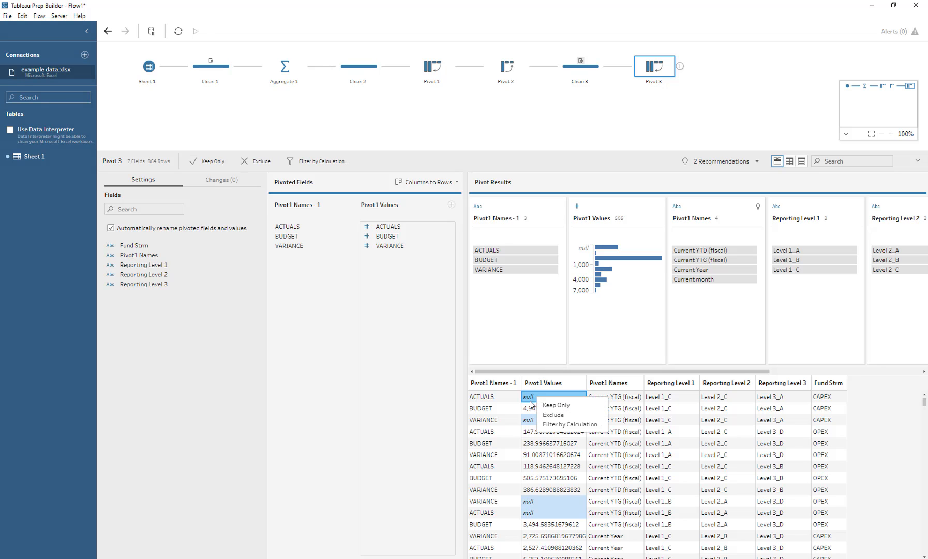
left_click(563, 416)
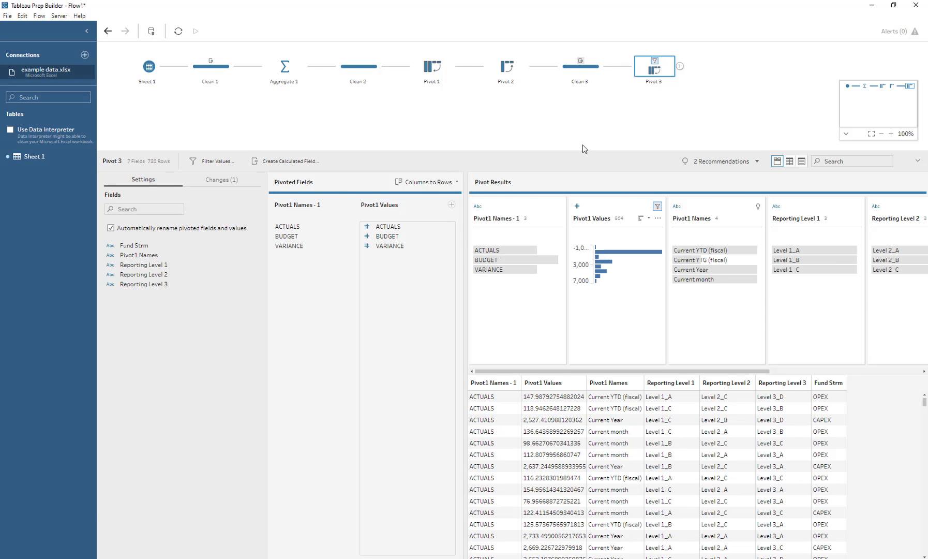
left_click(659, 125)
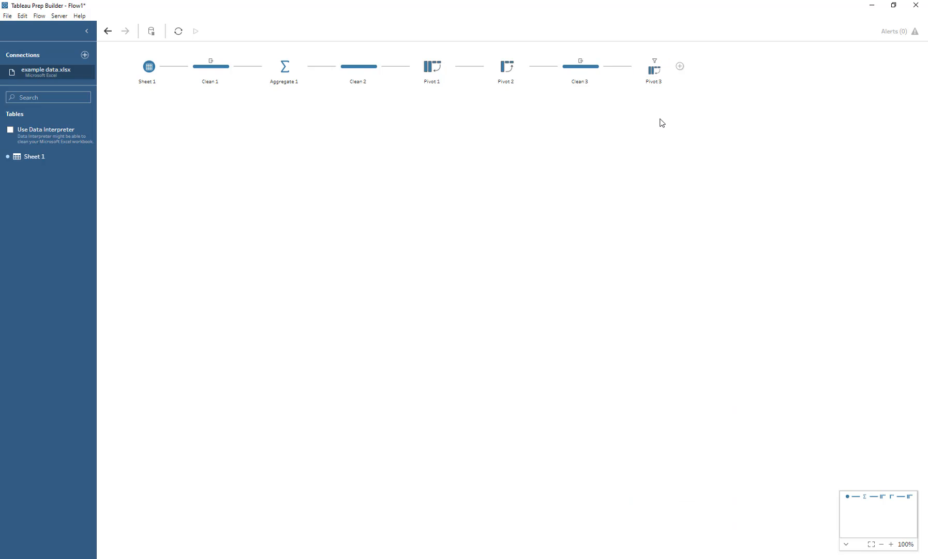
Add an output step after Pivot 3
left_click(649, 74)
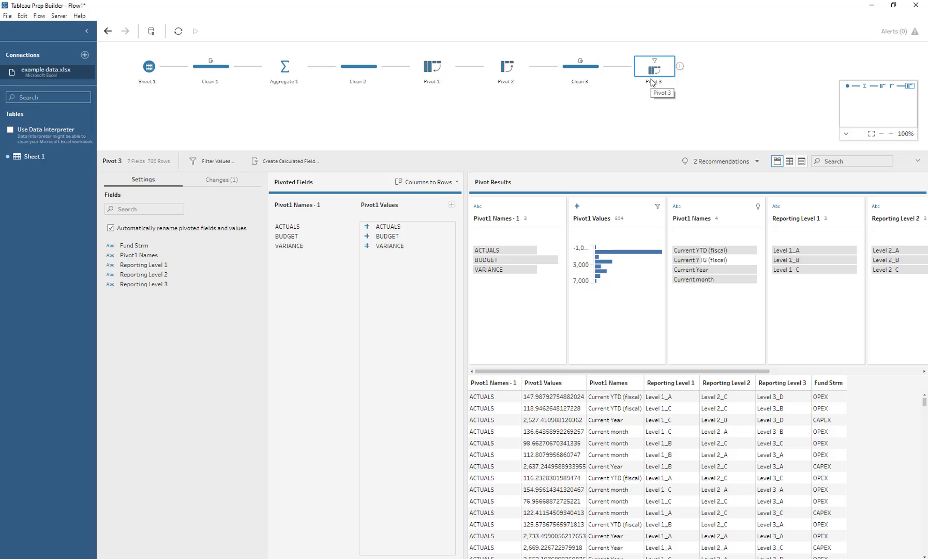
left_click(679, 66)
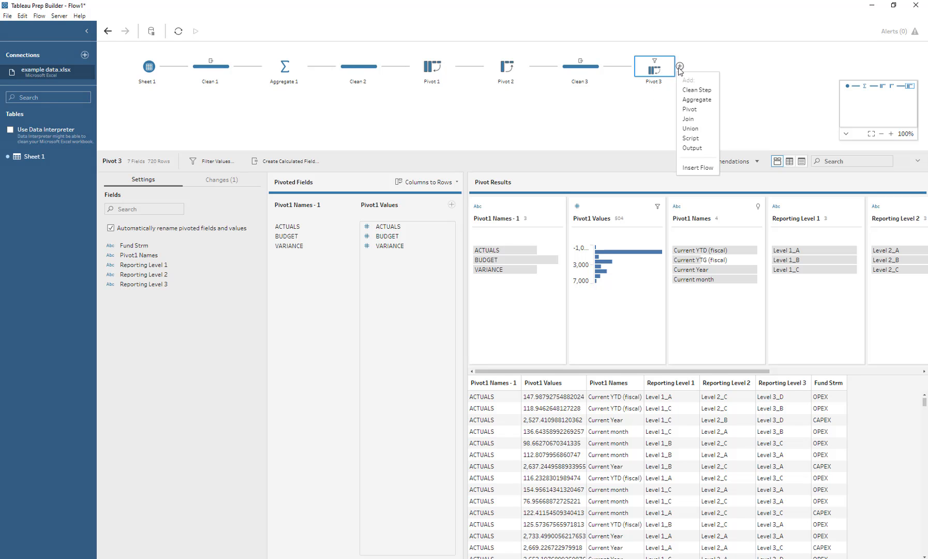
left_click(693, 148)
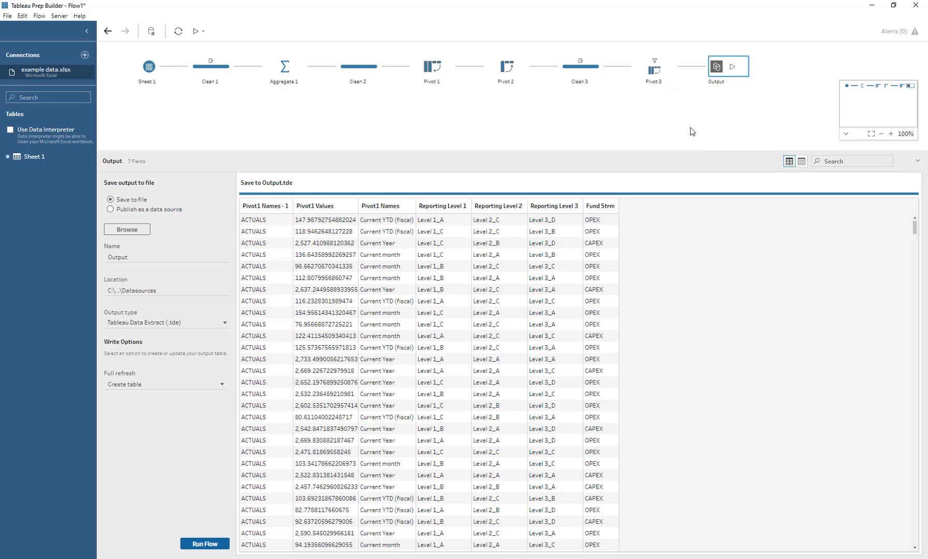
Set the output file to Output.tde in the Prep example folder on the Desktop
left_click(143, 290)
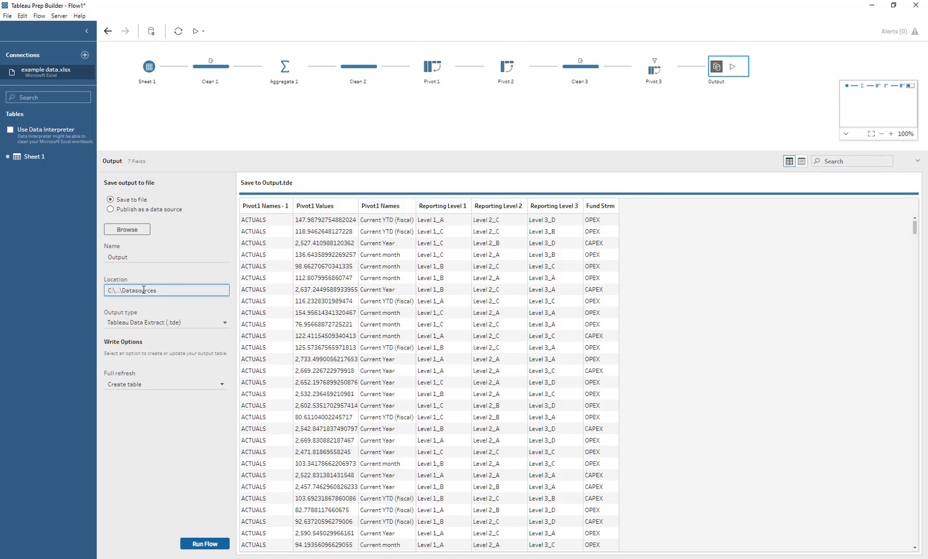
left_click(121, 228)
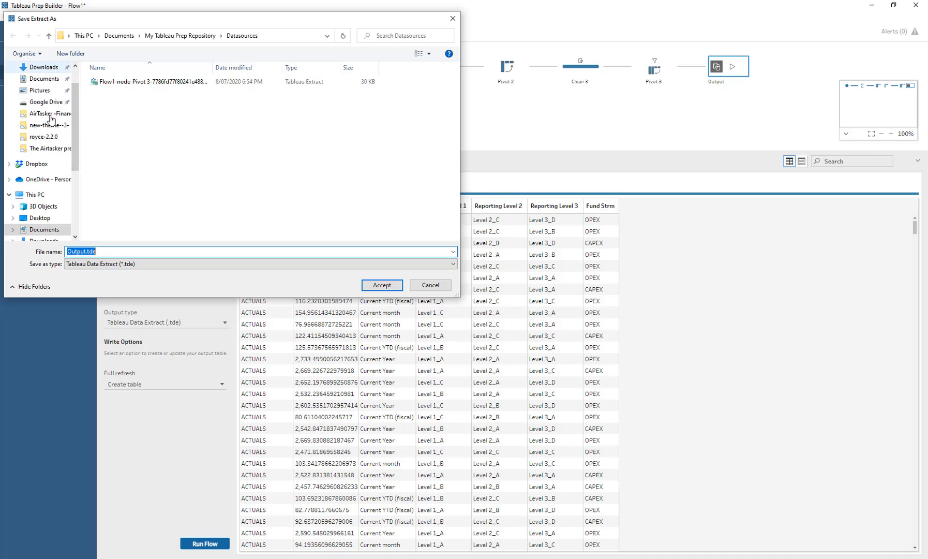
left_click(41, 218)
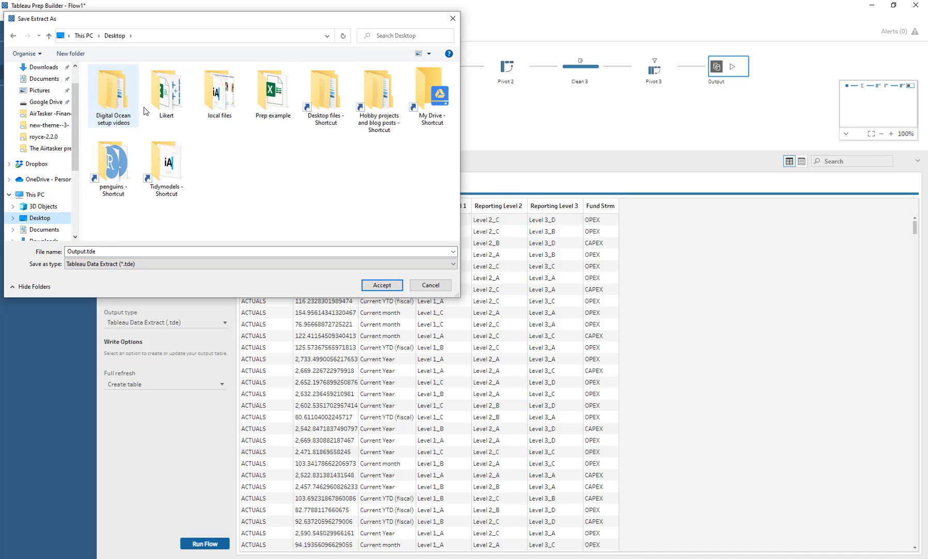
double_click(273, 95)
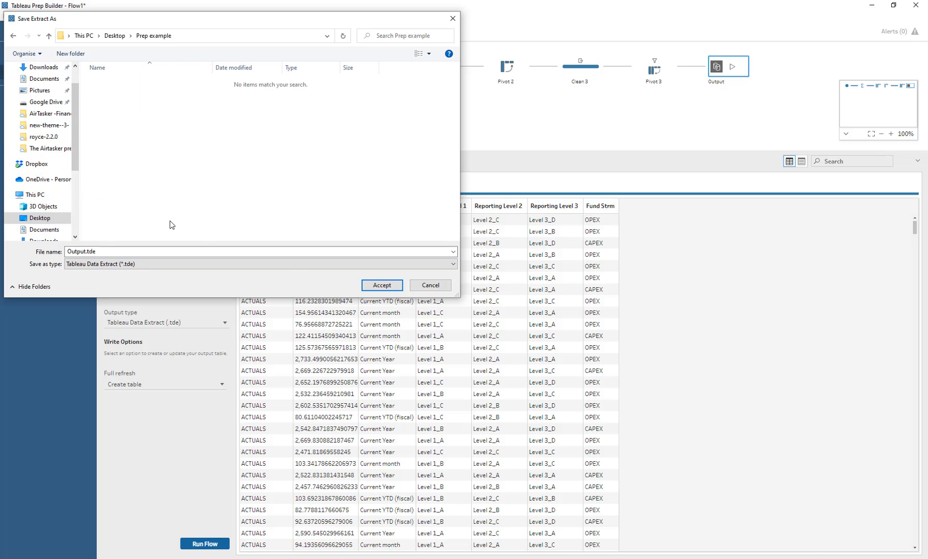
left_click(382, 285)
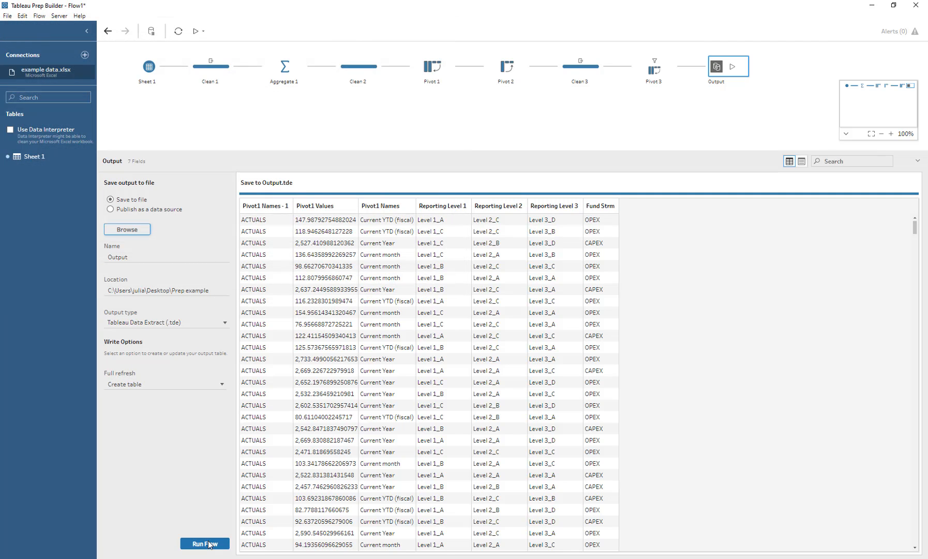
Run the flow and open the generated Output.tde from the Prep example folder in Tableau Desktop
left_click(207, 543)
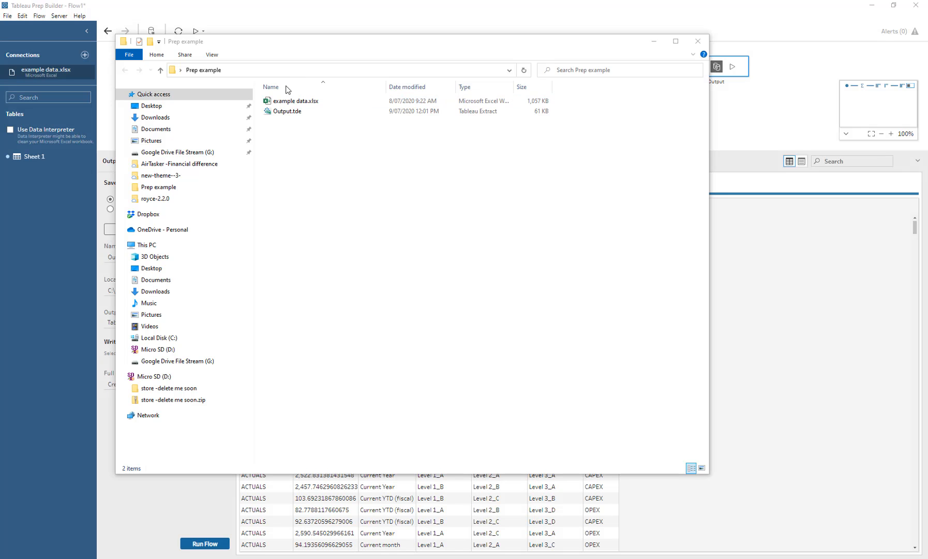
left_click(282, 112)
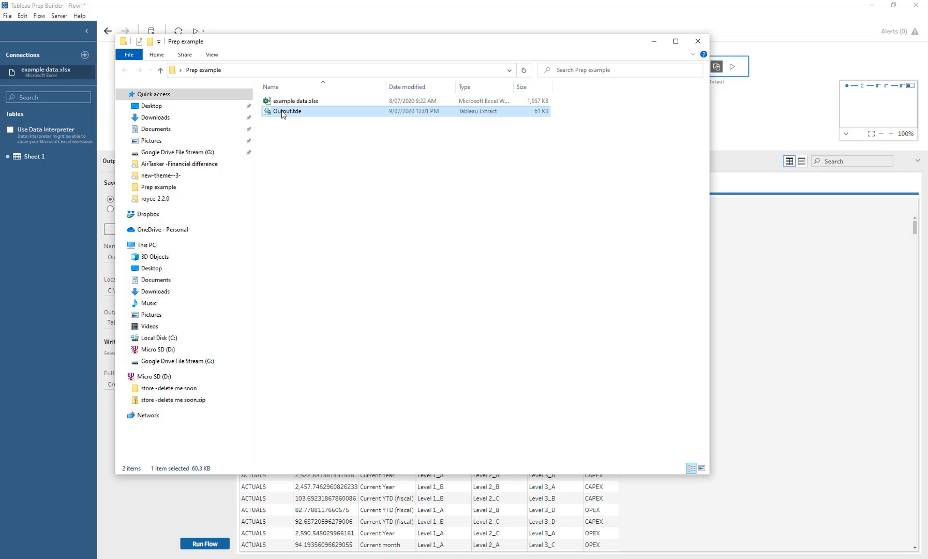
double_click(283, 112)
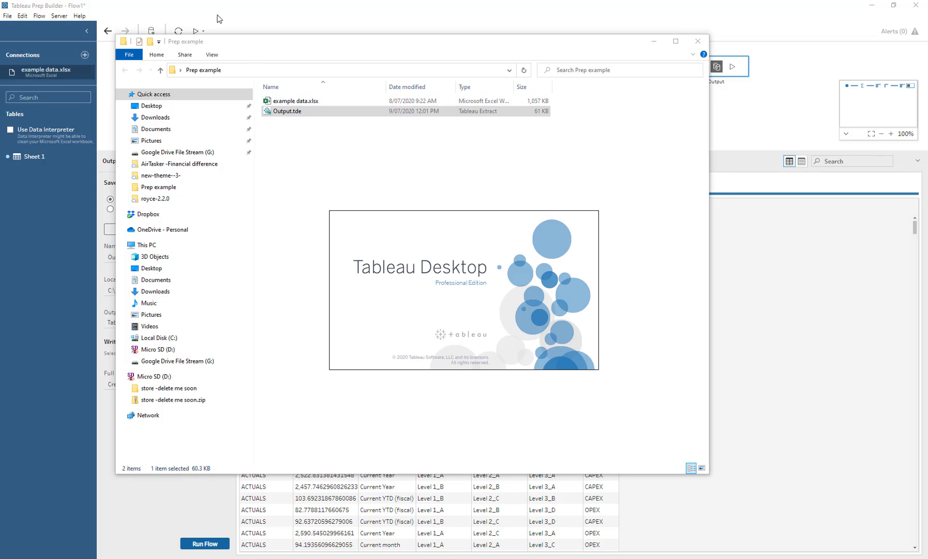
Return to Tableau Prep Builder and save the flow as Flow1.tfl in the Desktop's Prep example folder
left_click(174, 15)
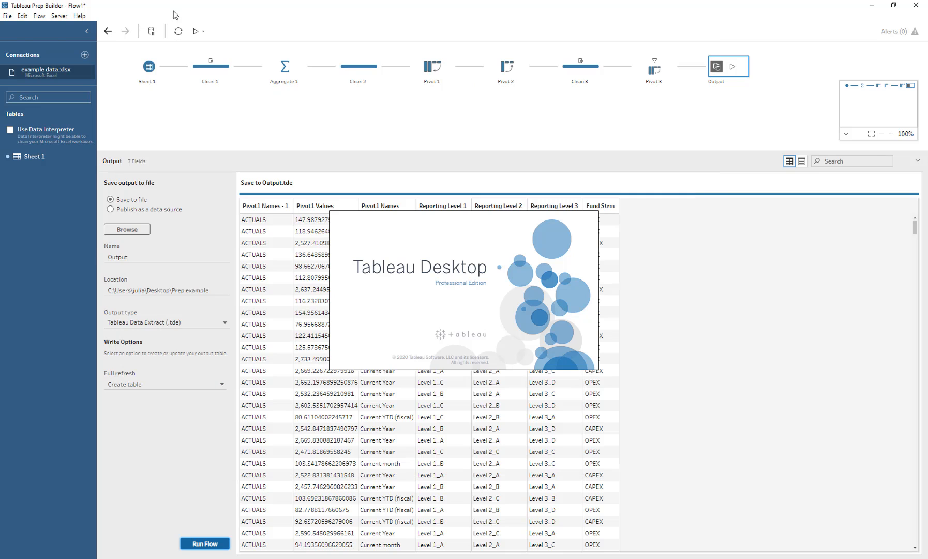
left_click(7, 16)
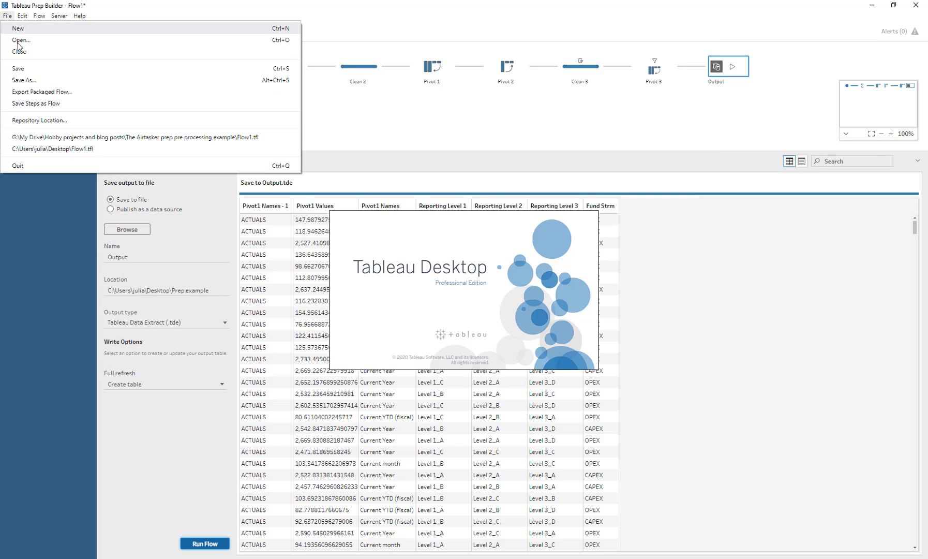
left_click(21, 69)
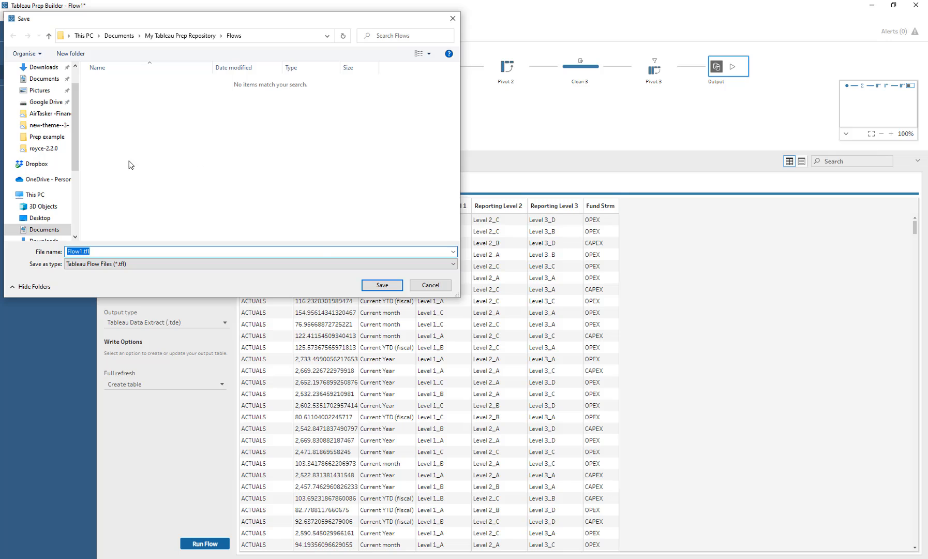
left_click(40, 218)
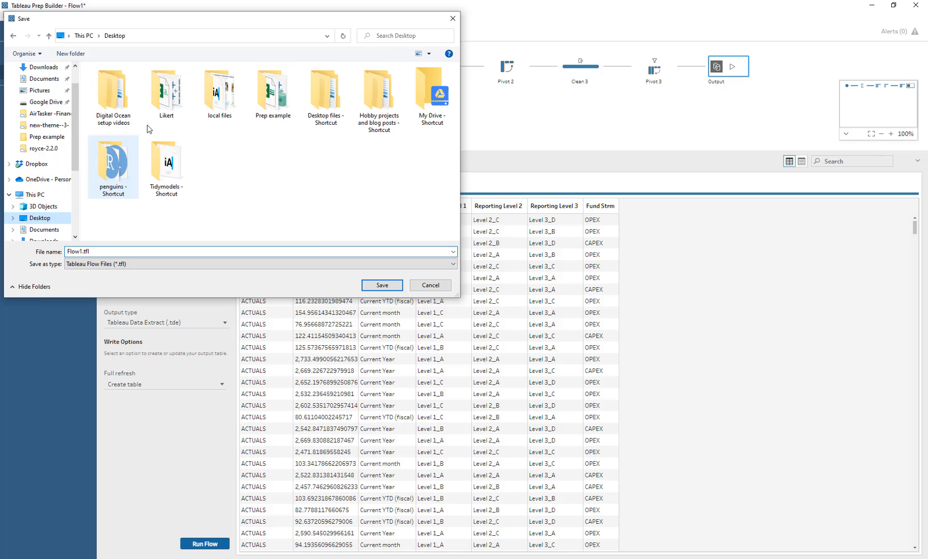
double_click(264, 103)
left_click(380, 285)
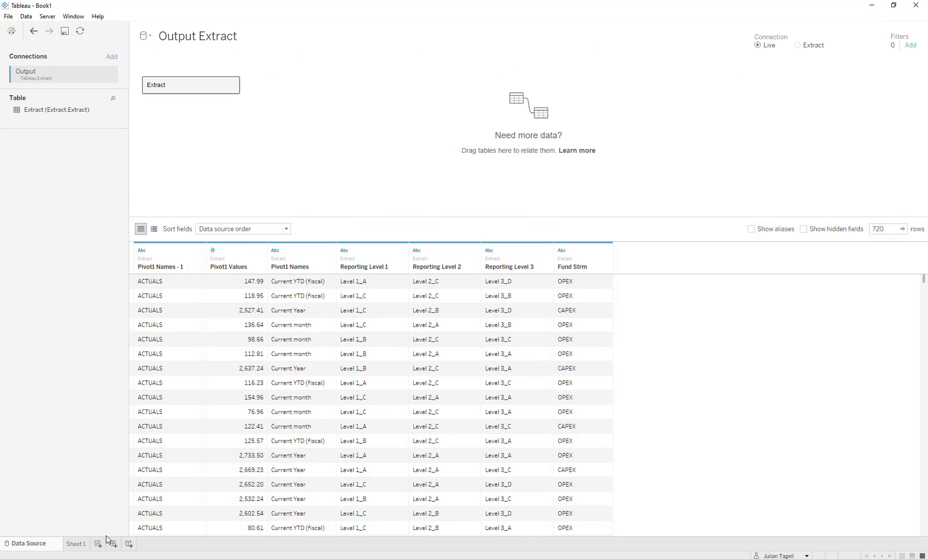
In Tableau Desktop, place Reporting Level 1, Reporting Level 2 and Reporting Level 3 on the rows of Sheet 1
left_click(80, 547)
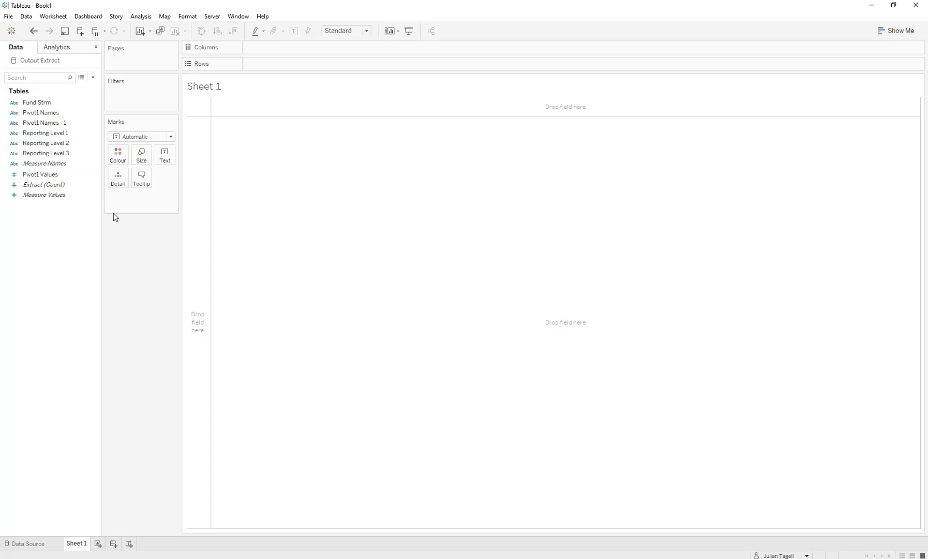
left_click(51, 134)
left_click_drag(40, 136, 259, 65)
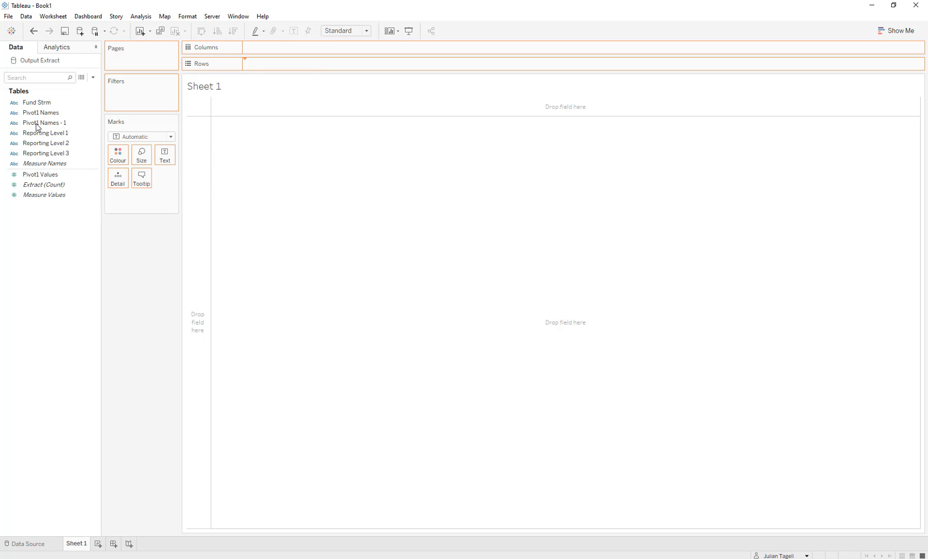
left_click_drag(45, 142, 420, 66)
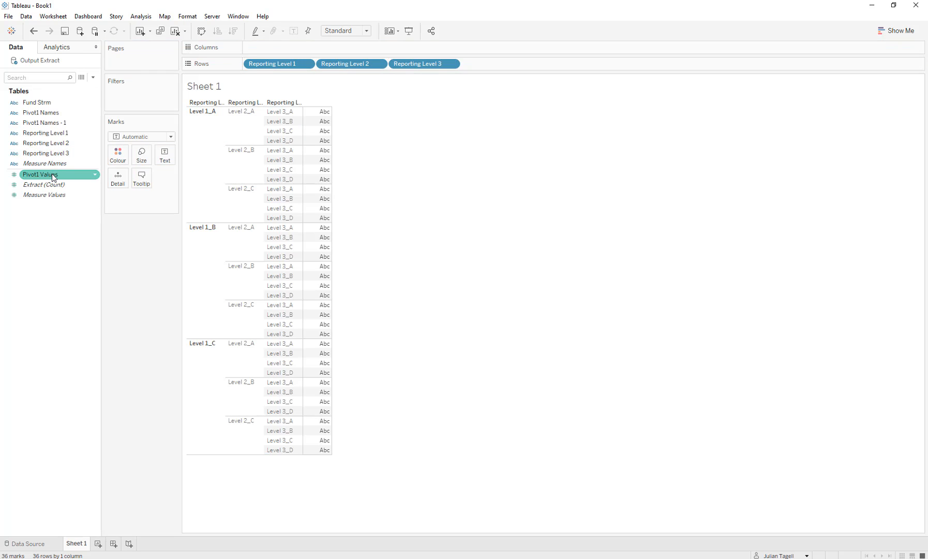
Place Pivot1 Names followed by Pivot1 Names - 1 on columns and fill the table with the sum of Pivot1 Values
left_click_drag(42, 125, 320, 47)
left_click_drag(37, 173, 356, 203)
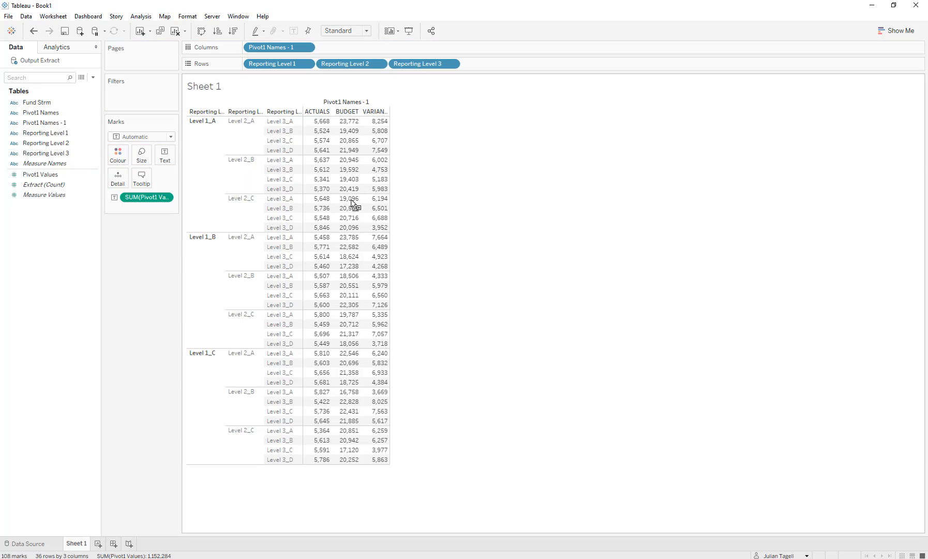
left_click(44, 124)
left_click_drag(41, 112, 250, 50)
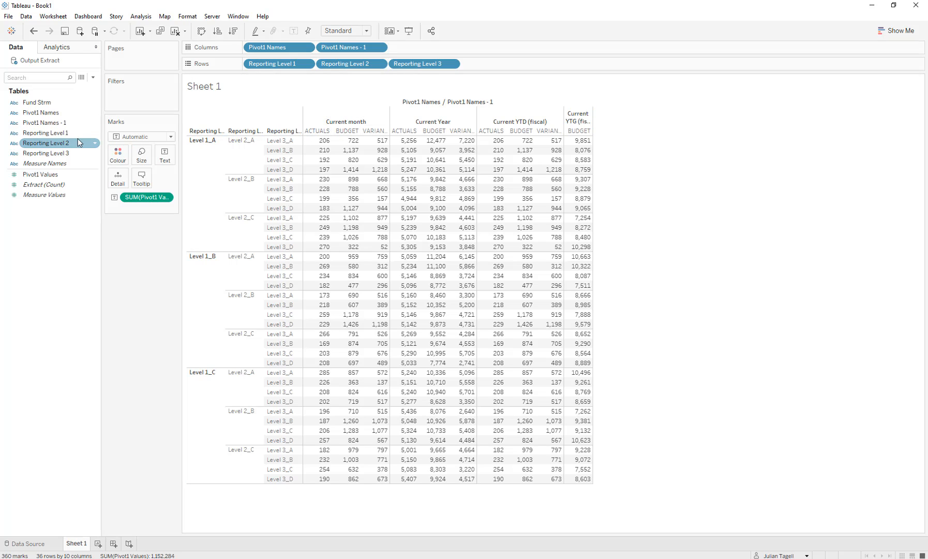
left_click(43, 124)
left_click(81, 77)
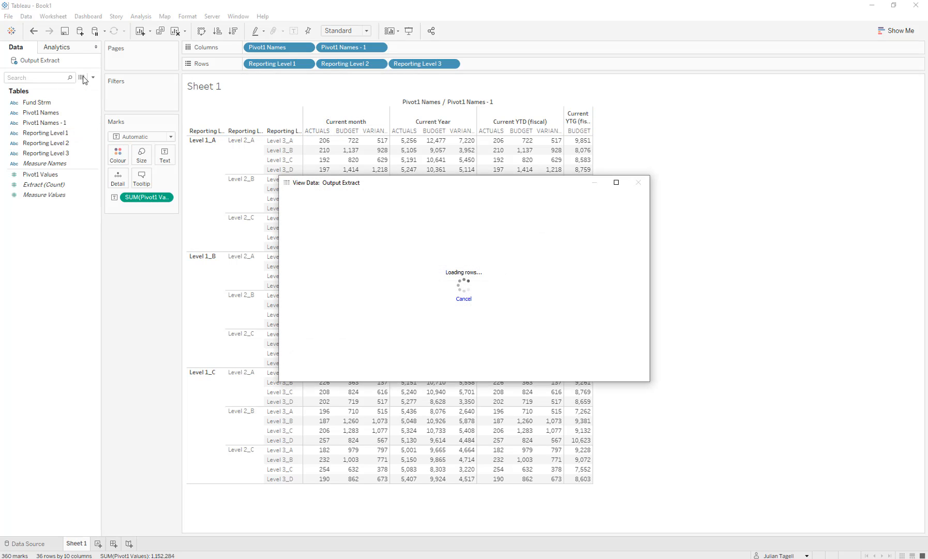
left_click(641, 183)
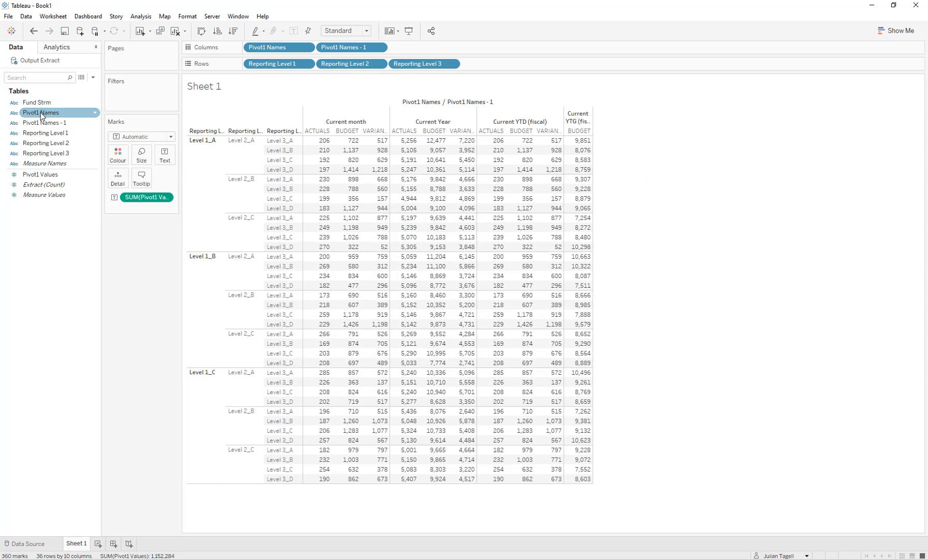
Add Fund Strm to columns between Pivot1 Names and Pivot1 Names - 1
left_click_drag(36, 103, 335, 47)
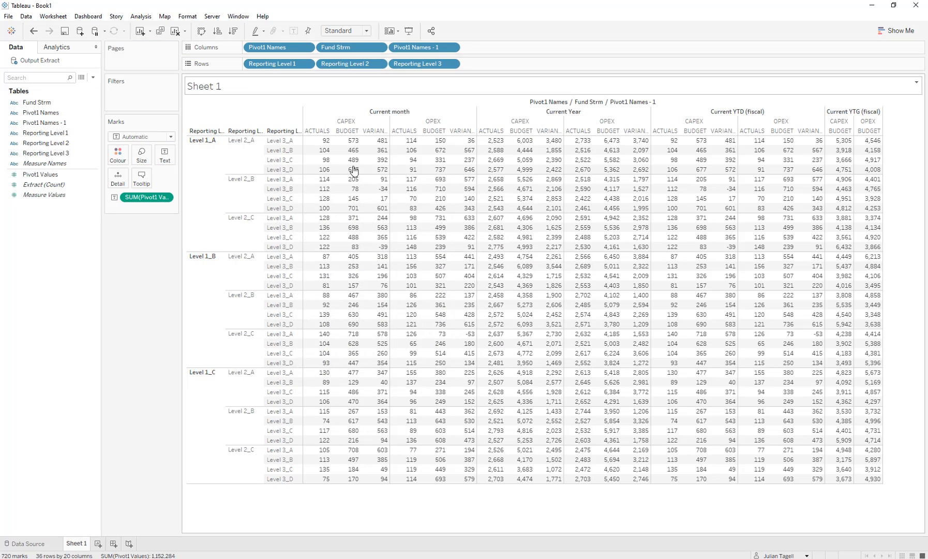